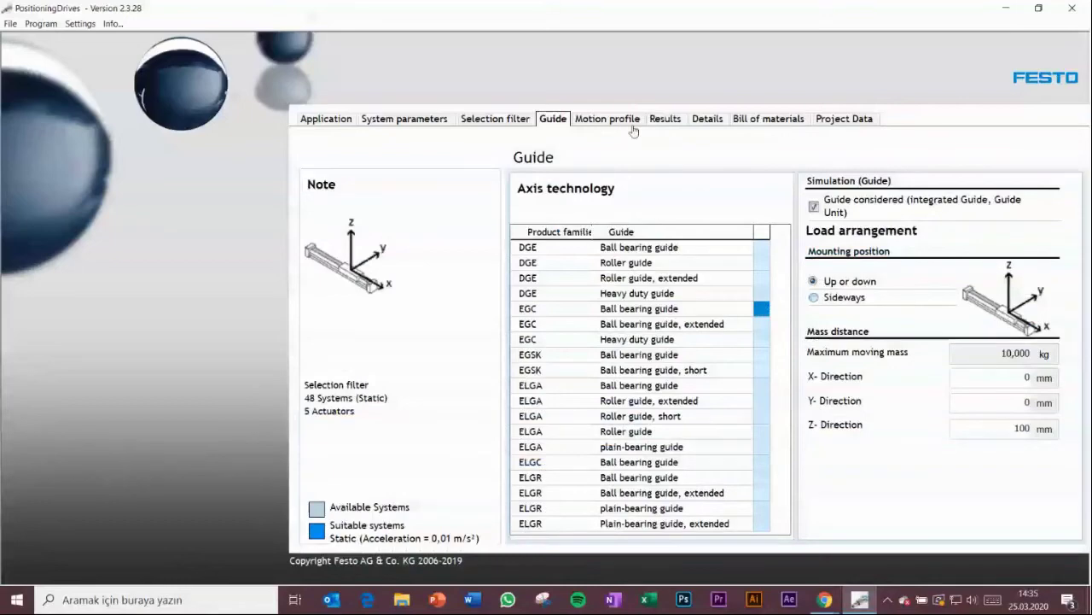
# - Review the calculated drive results and examine the first result's motion results diagram and motor torque diagram
pyautogui.click(665, 119)
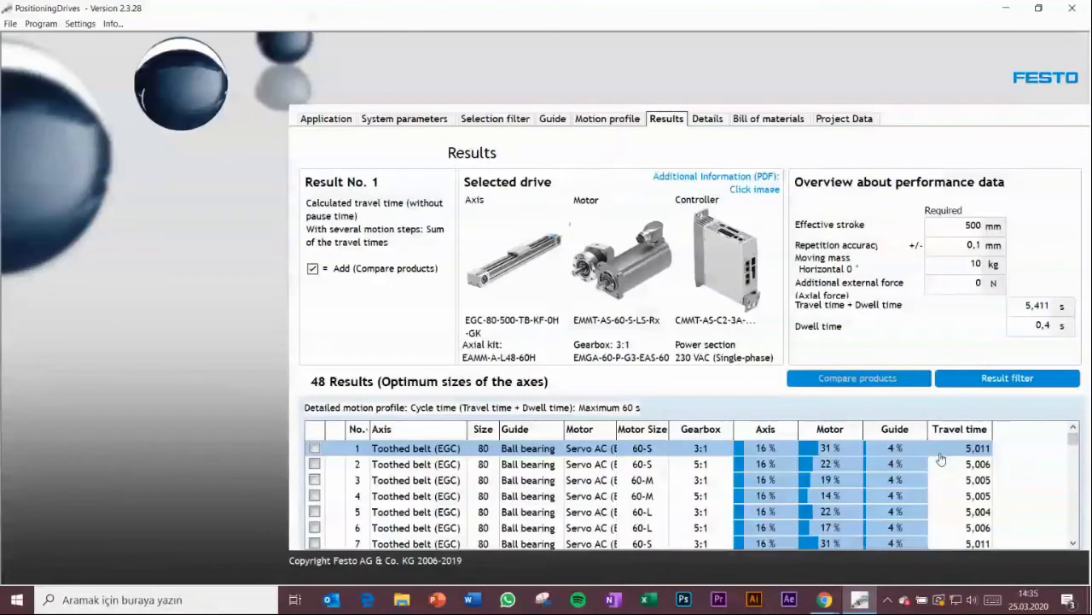
pyautogui.moveTo(888, 452)
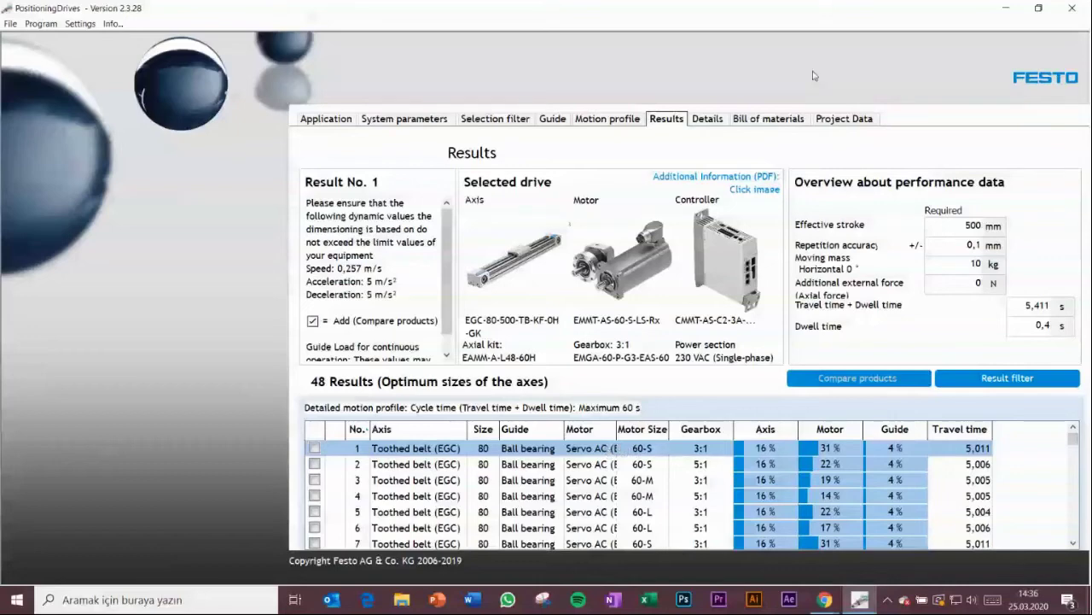
pyautogui.click(705, 121)
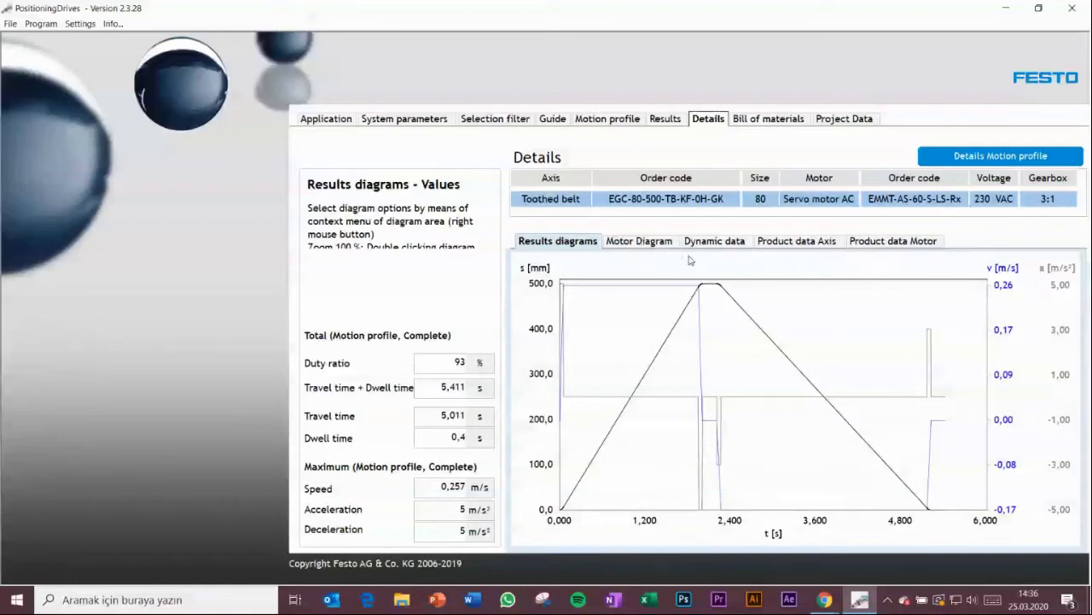
pyautogui.click(638, 242)
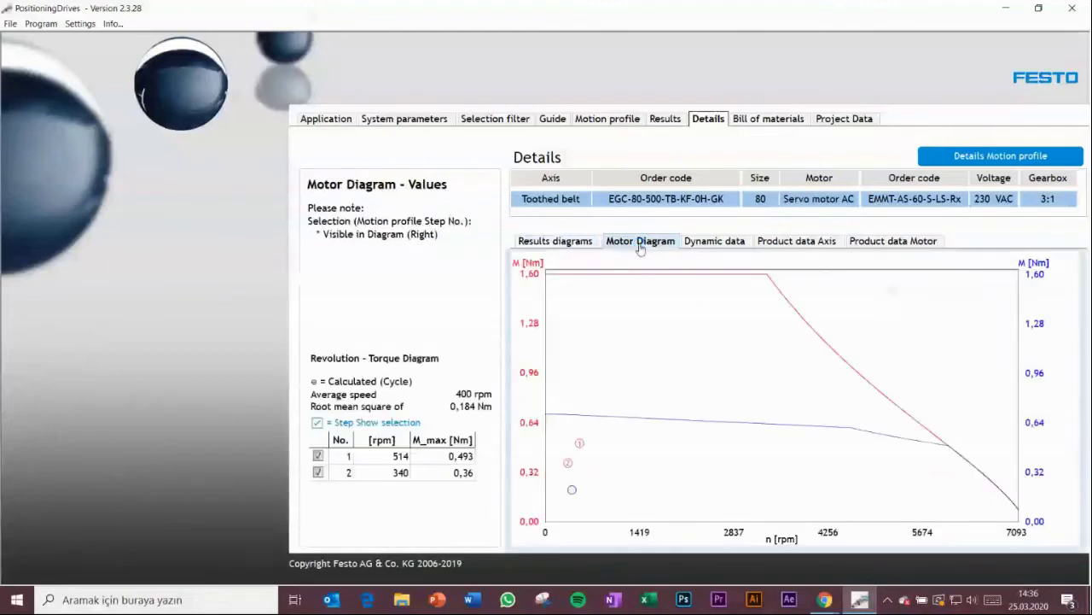
pyautogui.click(549, 243)
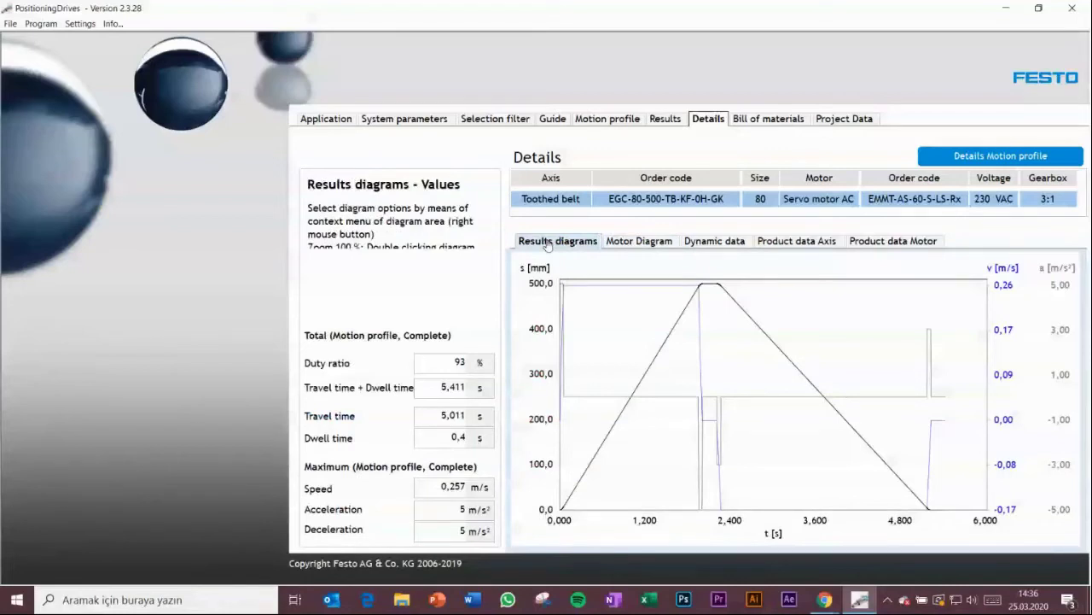
# - Examine the first result's dynamic data, comparing its load percentages in the results list and checking its moment of inertia ratio
pyautogui.click(713, 243)
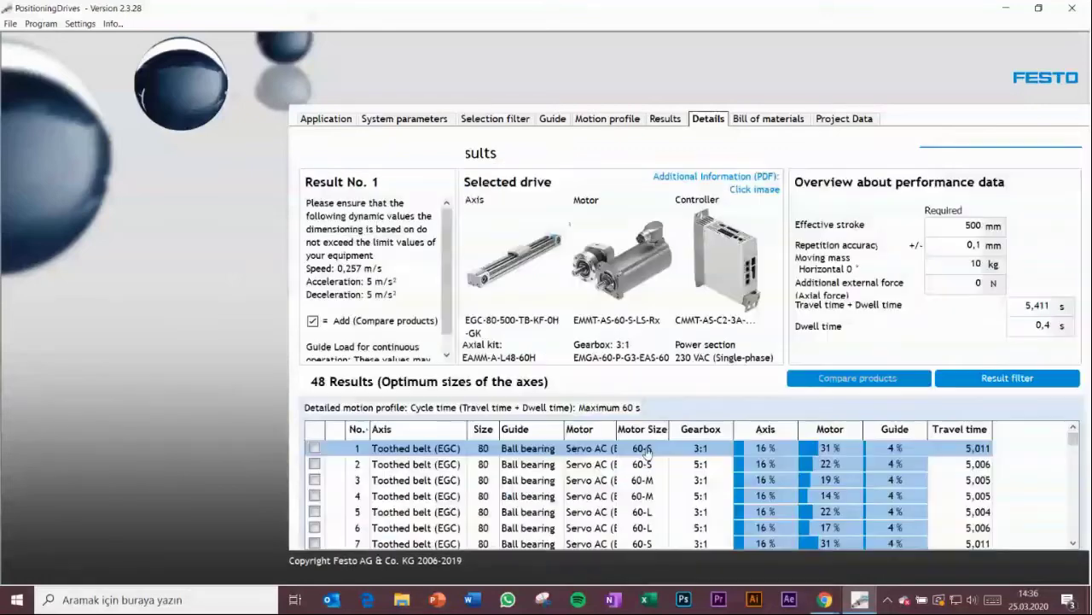
pyautogui.moveTo(740, 455)
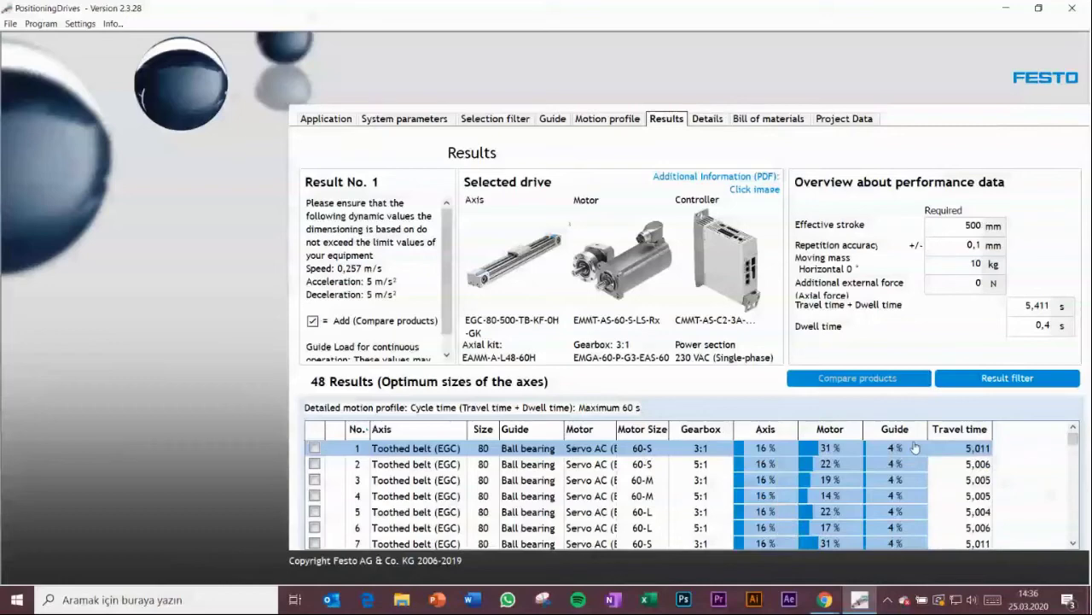
pyautogui.click(708, 121)
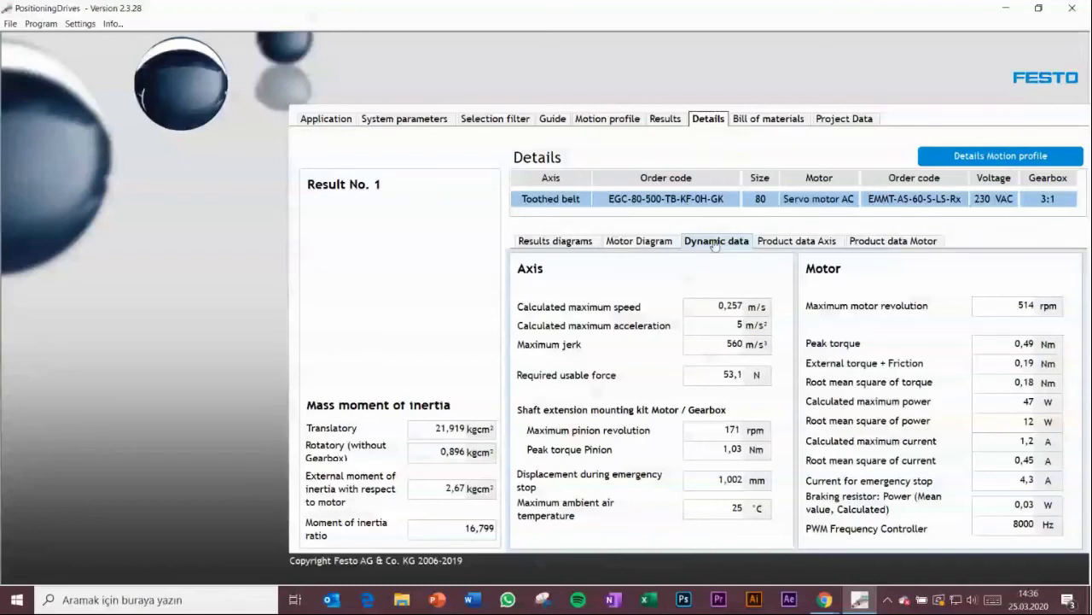
pyautogui.click(437, 531)
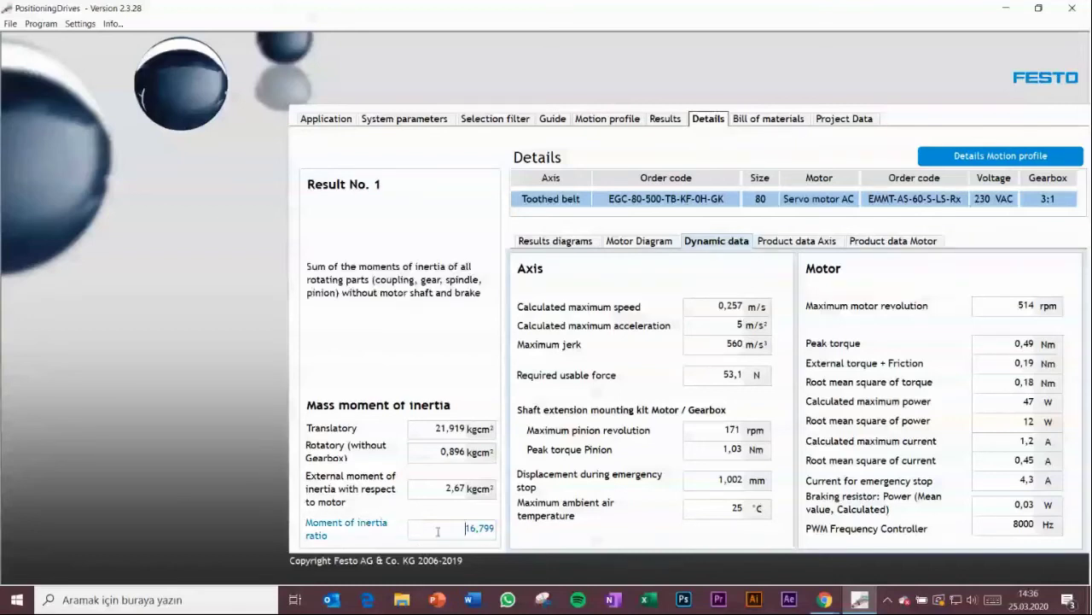
pyautogui.moveTo(438, 531); pyautogui.dragTo(525, 536)
pyautogui.click(458, 529)
# - Select result 2 with the 60-S motor and 5:1 gearbox, and check its moment of inertia ratio in the dynamic data
pyautogui.click(663, 126)
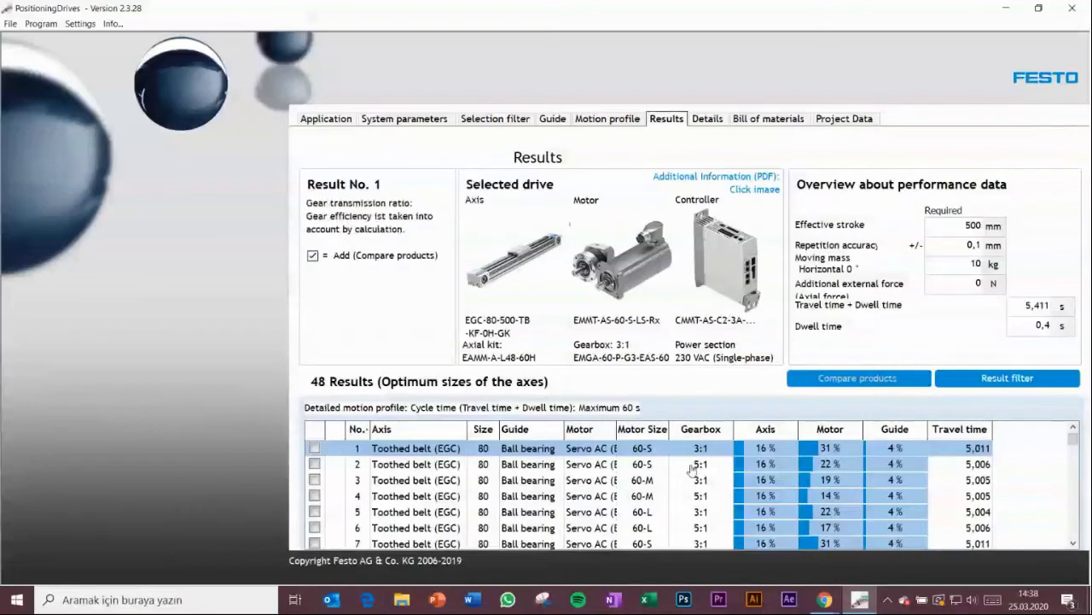
pyautogui.click(661, 465)
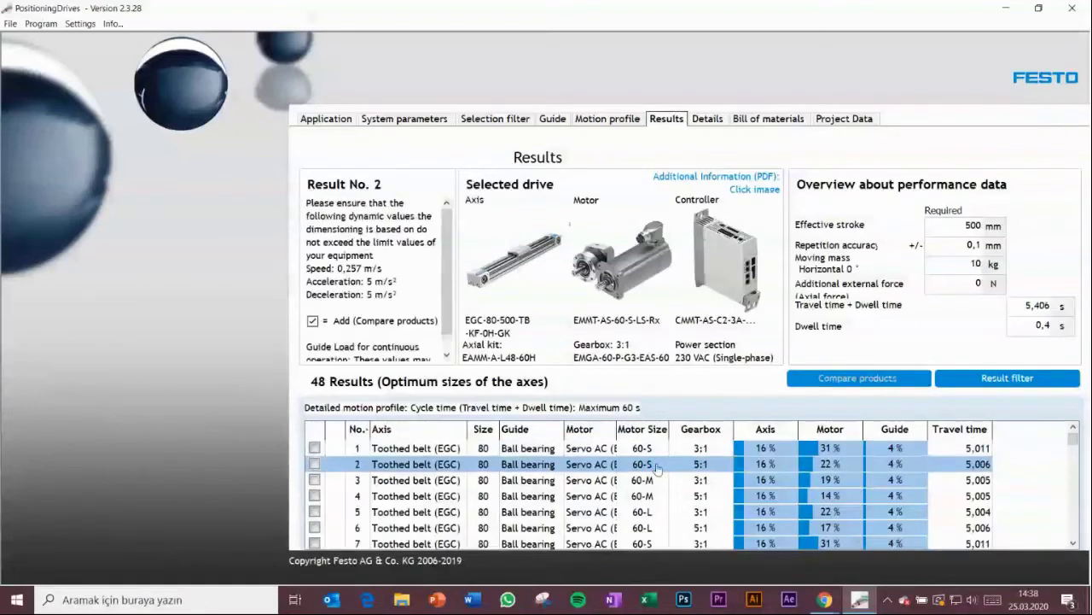
pyautogui.click(707, 119)
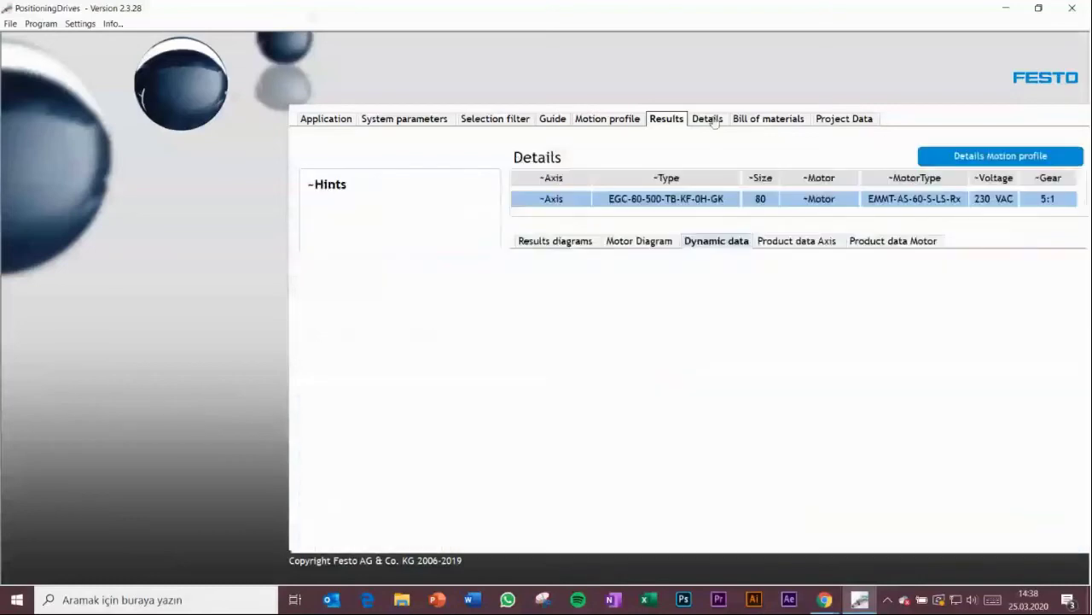
pyautogui.click(460, 528)
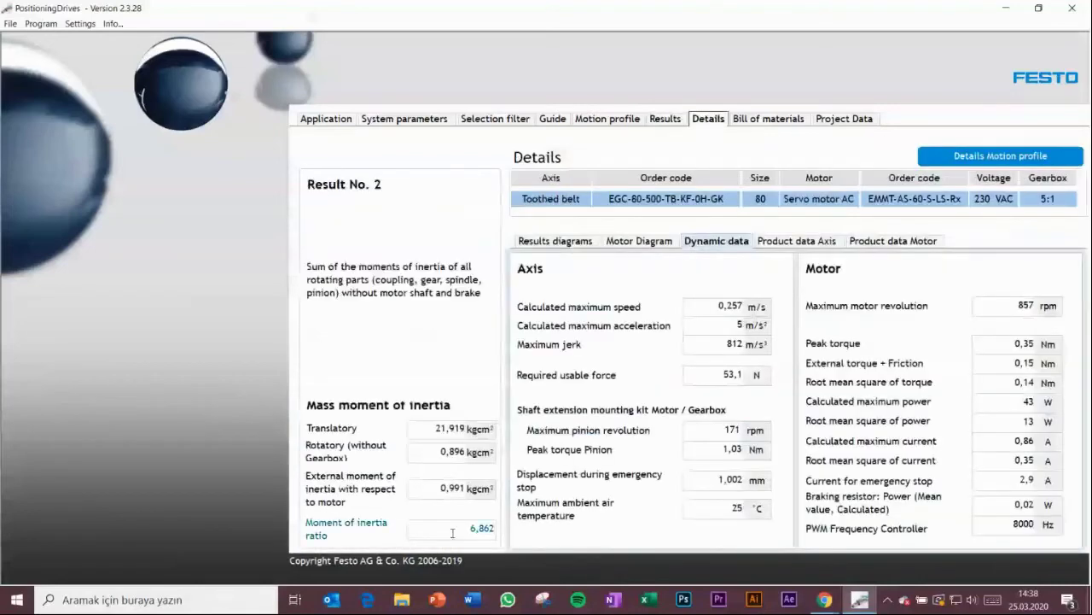
pyautogui.moveTo(460, 528); pyautogui.dragTo(491, 531)
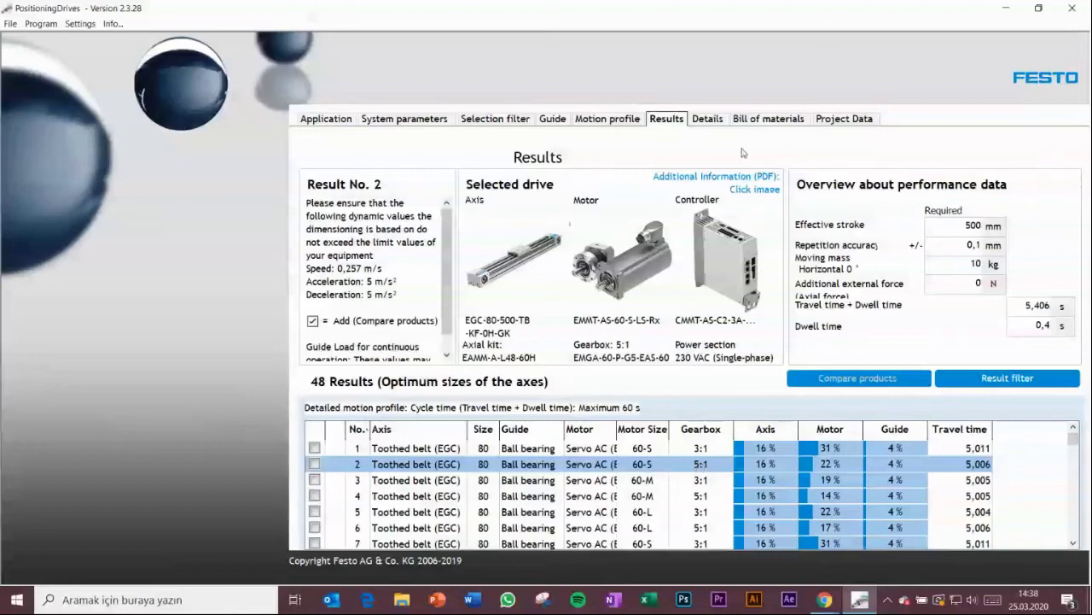
pyautogui.click(707, 119)
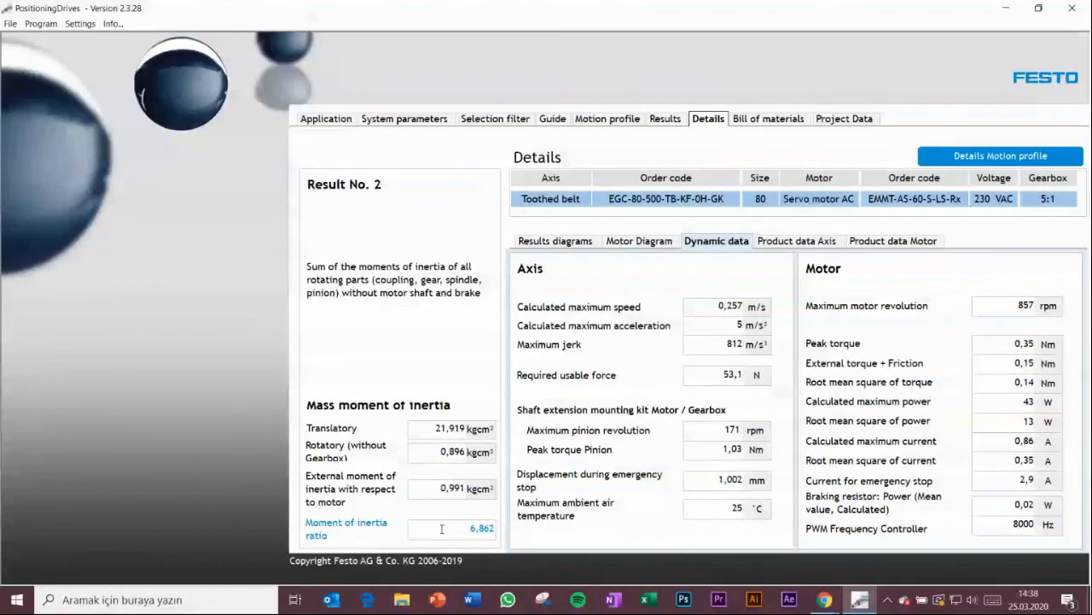
# - Open the bill of materials for the selected drive and inspect the axial kit and gearbox items
pyautogui.click(760, 124)
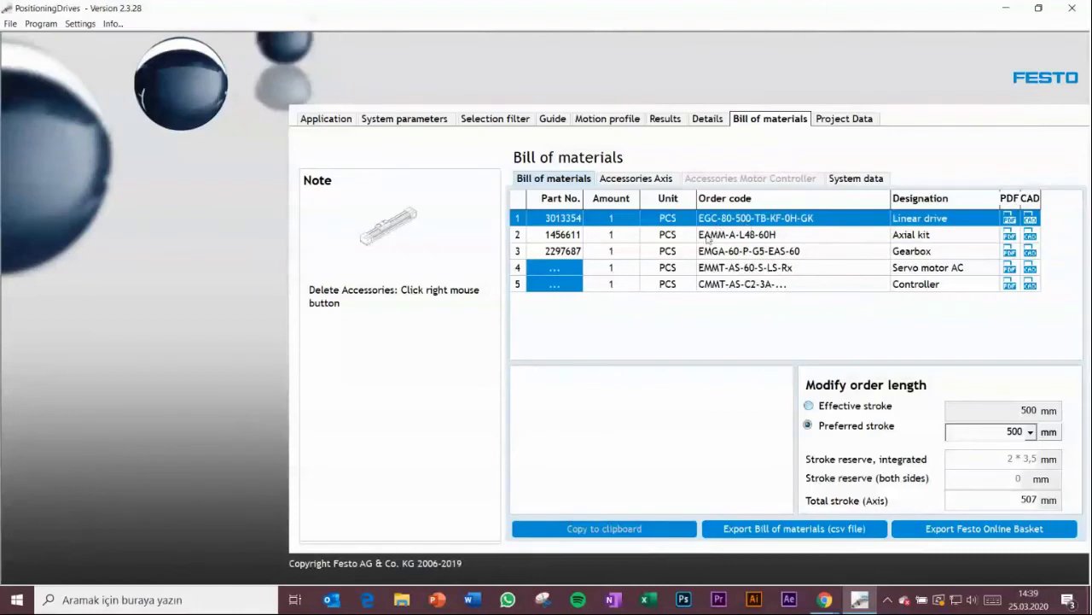
pyautogui.click(666, 234)
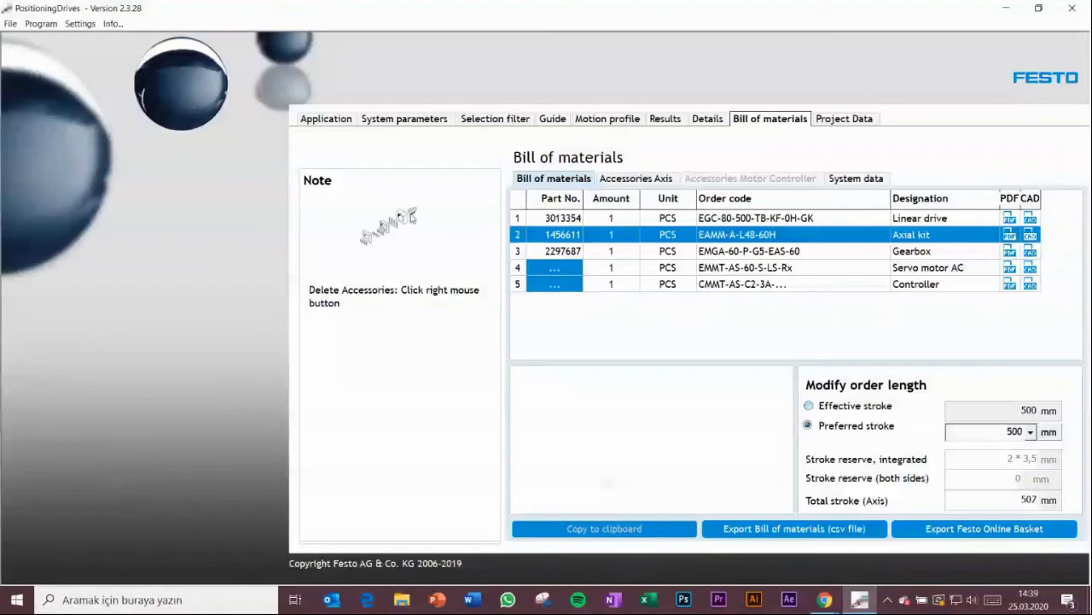
pyautogui.click(716, 254)
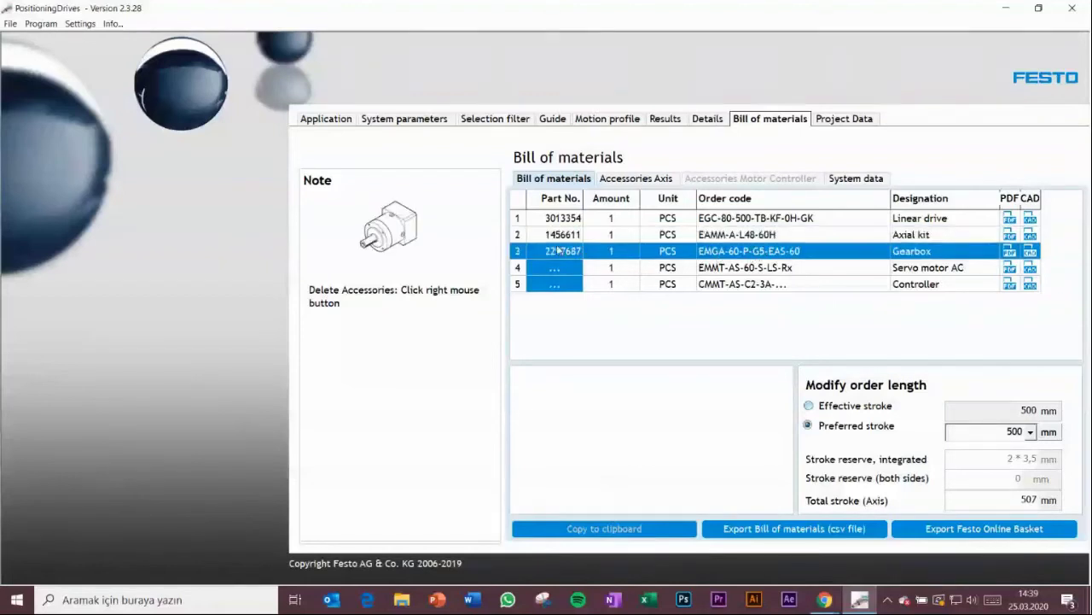
# - Choose EMMT-AS-60-S-LS-RS as the servo motor variant and CMMT-AS-C2-3A-PN-S1 as the controller variant in the bill of materials
pyautogui.click(624, 272)
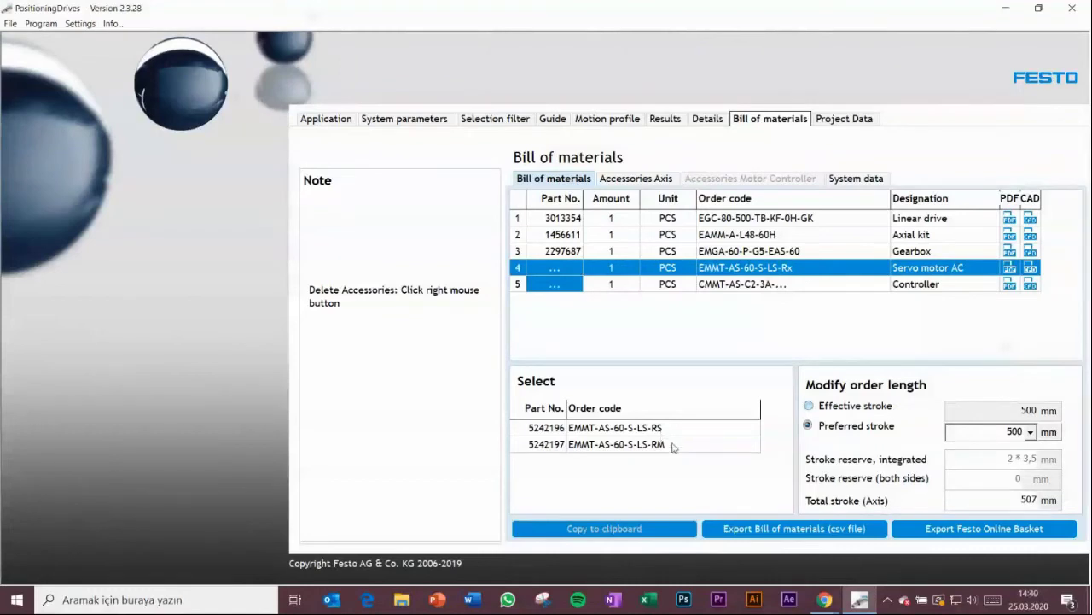
pyautogui.click(672, 446)
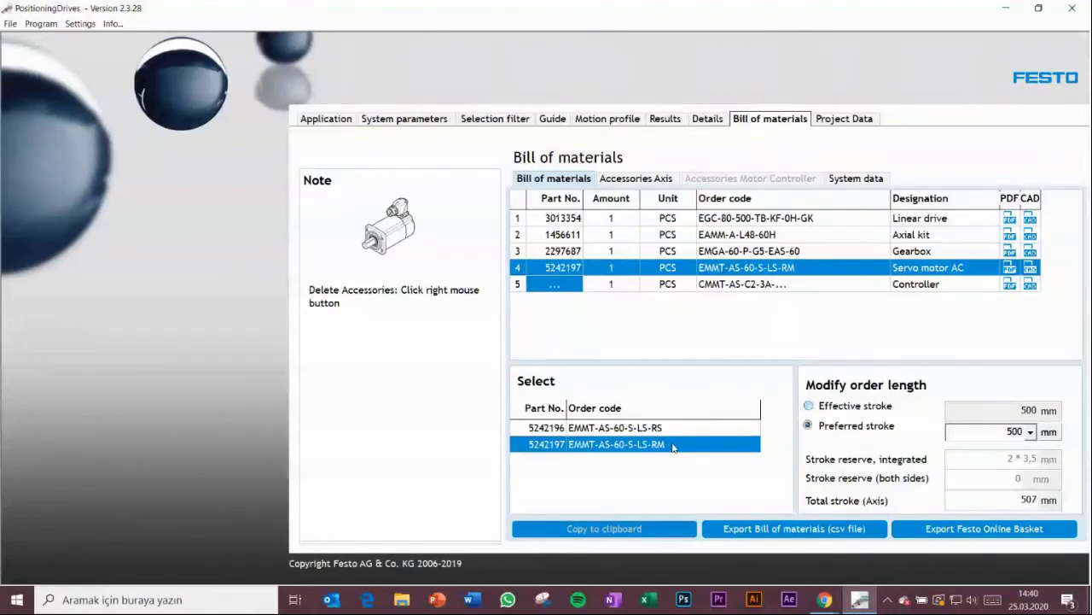
pyautogui.click(665, 430)
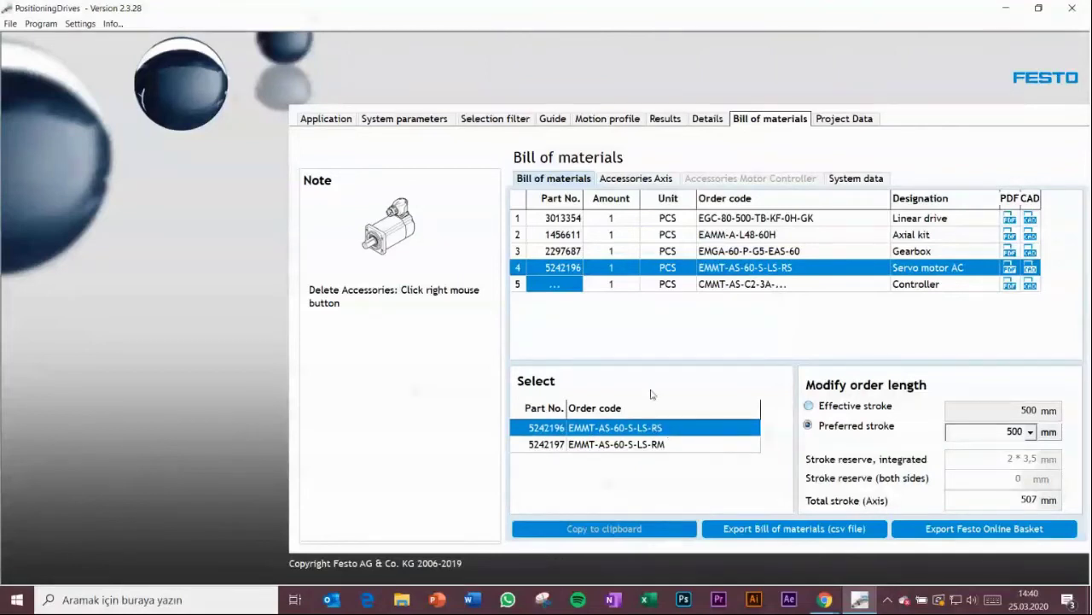
pyautogui.click(598, 288)
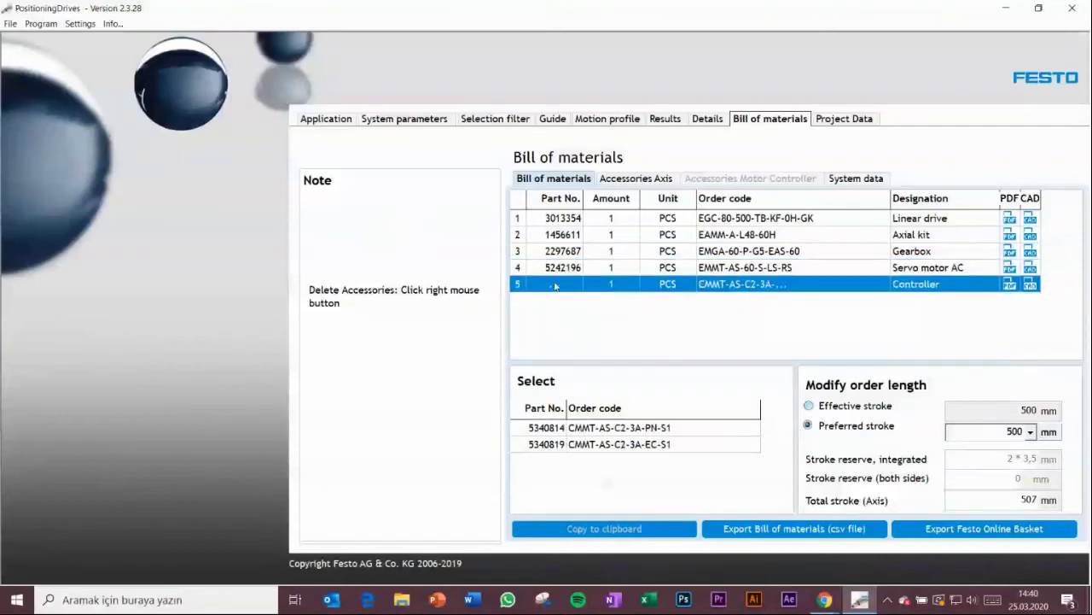
pyautogui.click(641, 433)
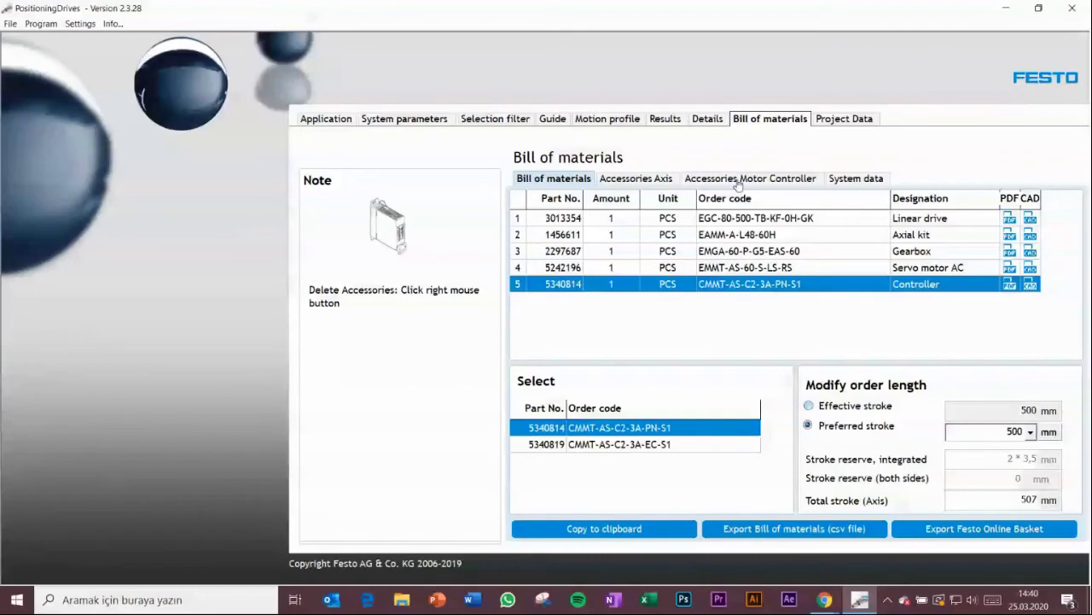
# - Set the motor cable accessory's length to 5 m and include NEBM-M23G15-EH-5-Q7N-R3LEG14 in the bill of materials
pyautogui.click(735, 178)
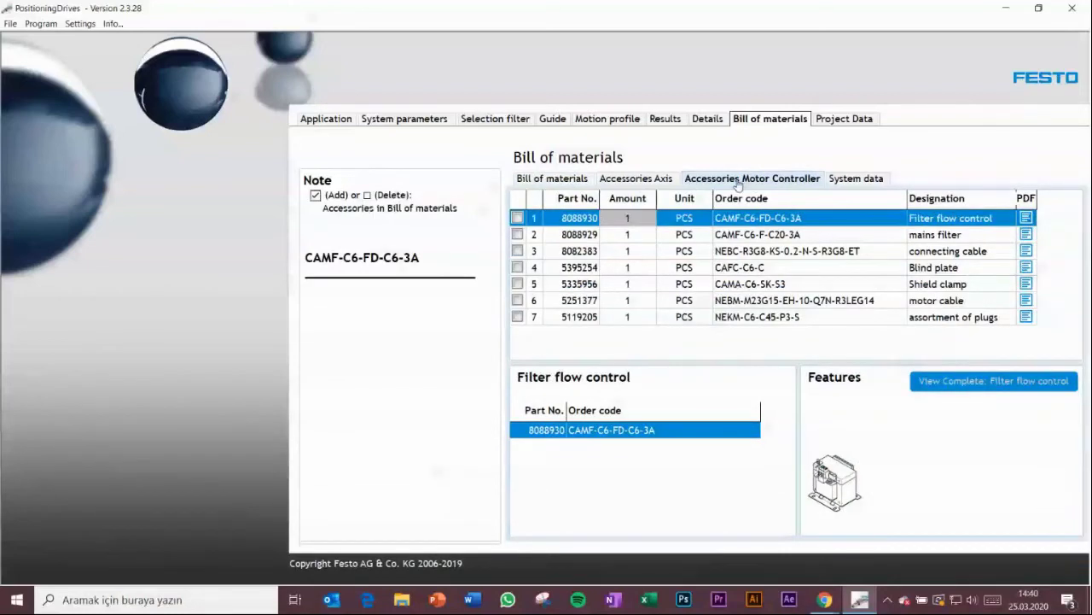
pyautogui.click(758, 305)
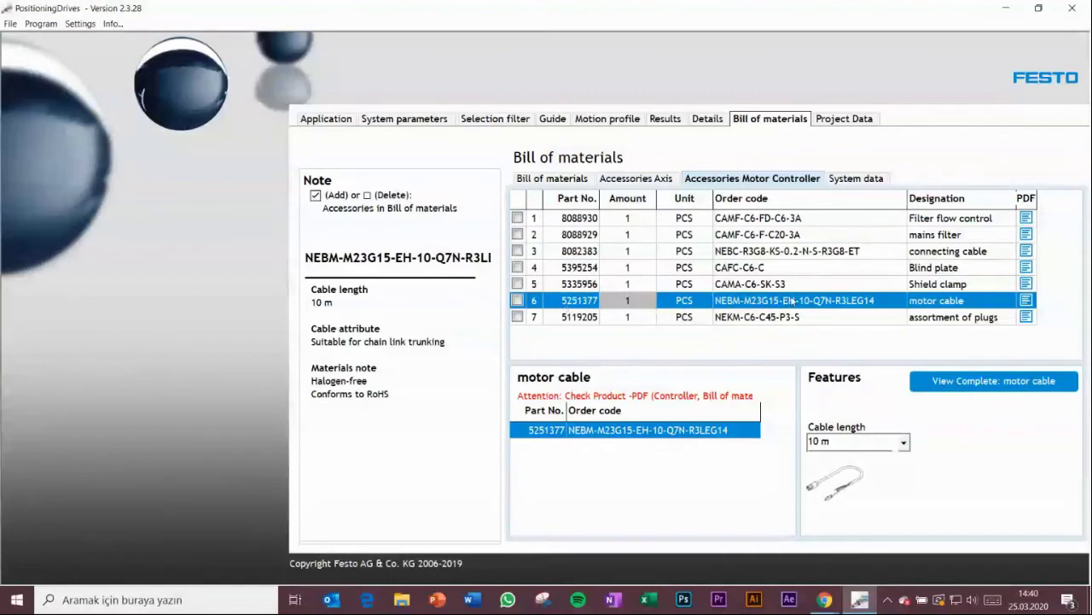
pyautogui.click(741, 301)
pyautogui.click(665, 494)
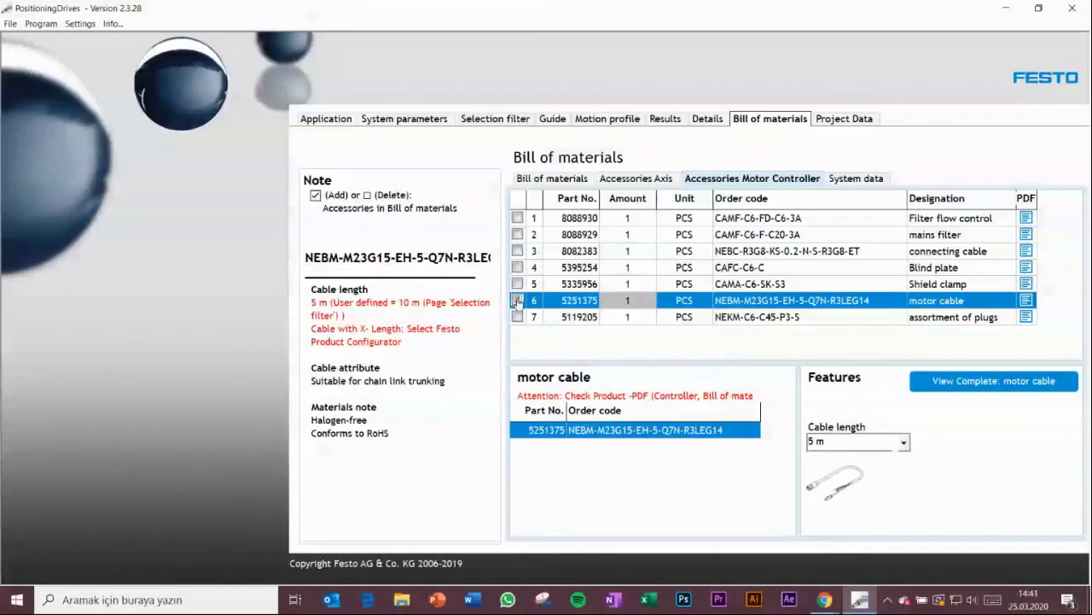
pyautogui.click(518, 301)
# - Check the motor cable entry in the bill of materials and open the CSV export without saving a file
pyautogui.click(560, 181)
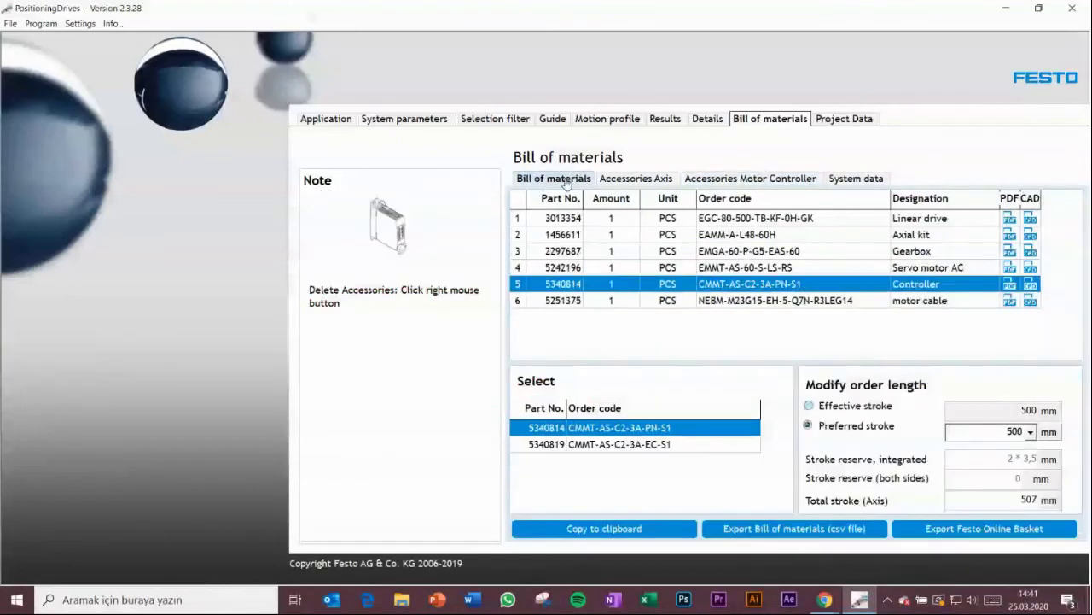
pyautogui.click(732, 303)
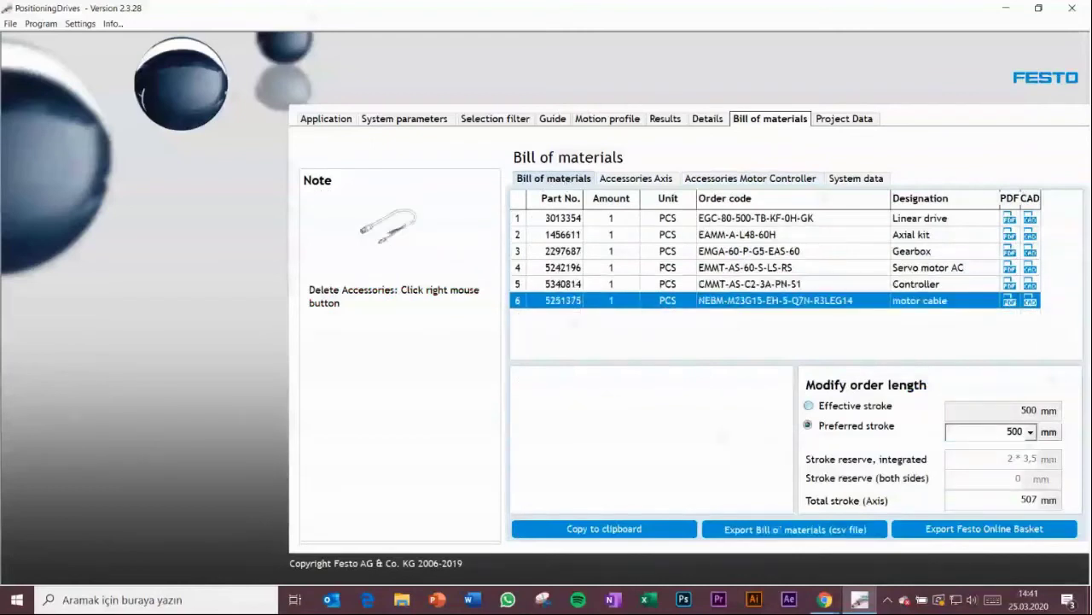
pyautogui.click(778, 530)
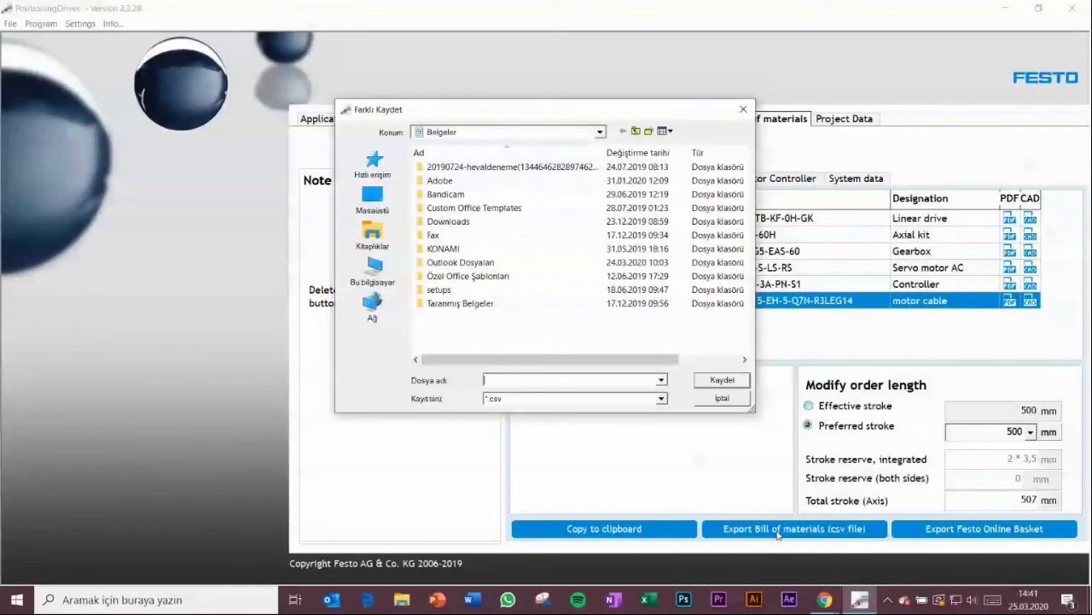
pyautogui.click(731, 400)
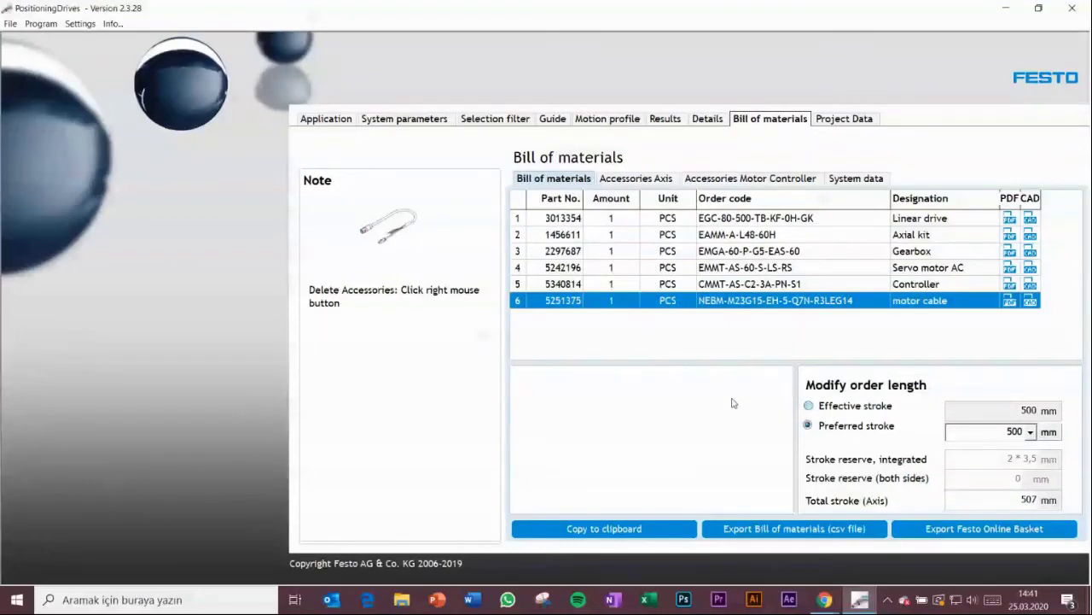
# - In the project documentation options, include Project Data, Motion Profiles, both results diagram sections, Motor Diagram, Dynamic data and Product data
pyautogui.click(842, 124)
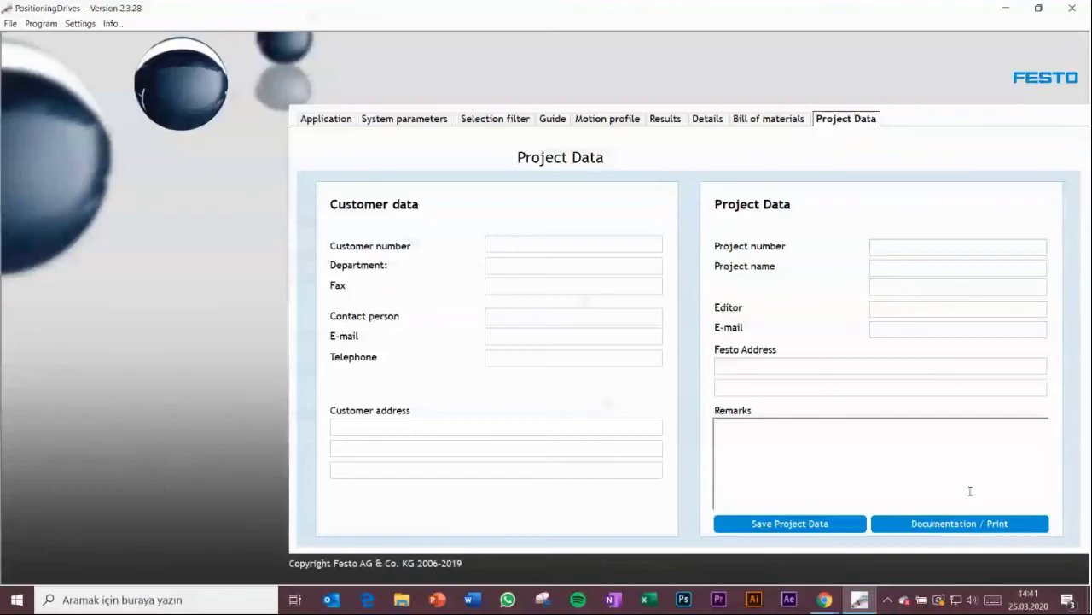
pyautogui.click(971, 524)
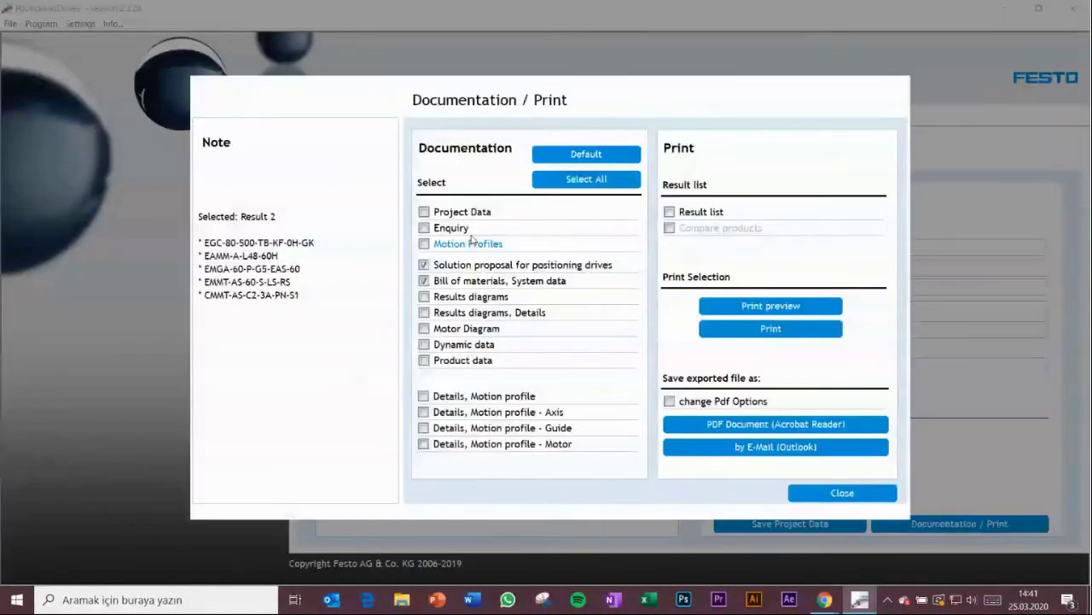
pyautogui.click(452, 212)
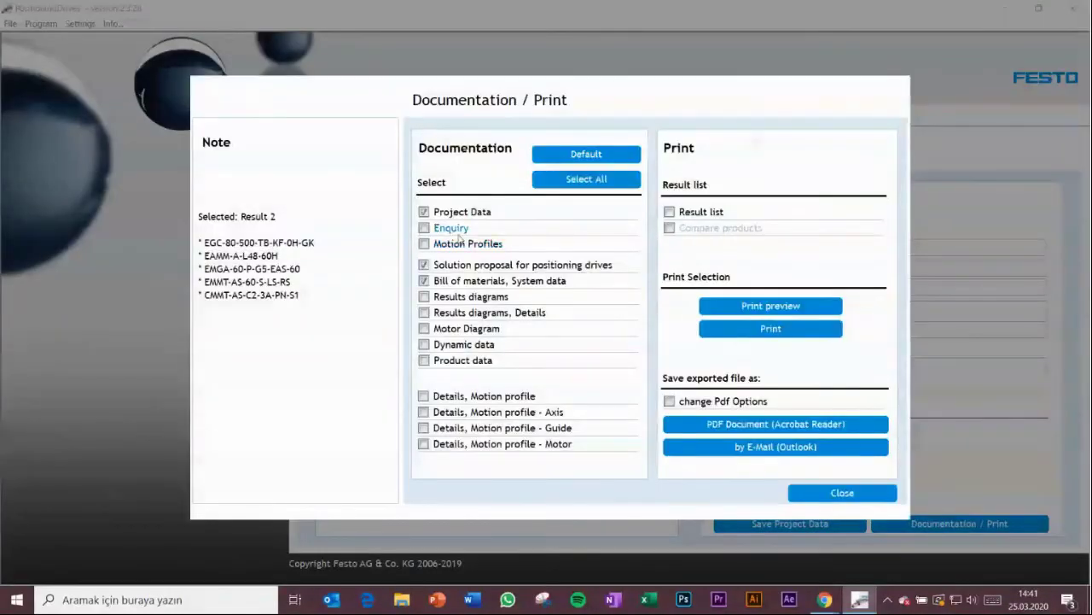
pyautogui.click(458, 243)
pyautogui.click(454, 296)
pyautogui.click(452, 312)
pyautogui.click(450, 329)
pyautogui.click(449, 344)
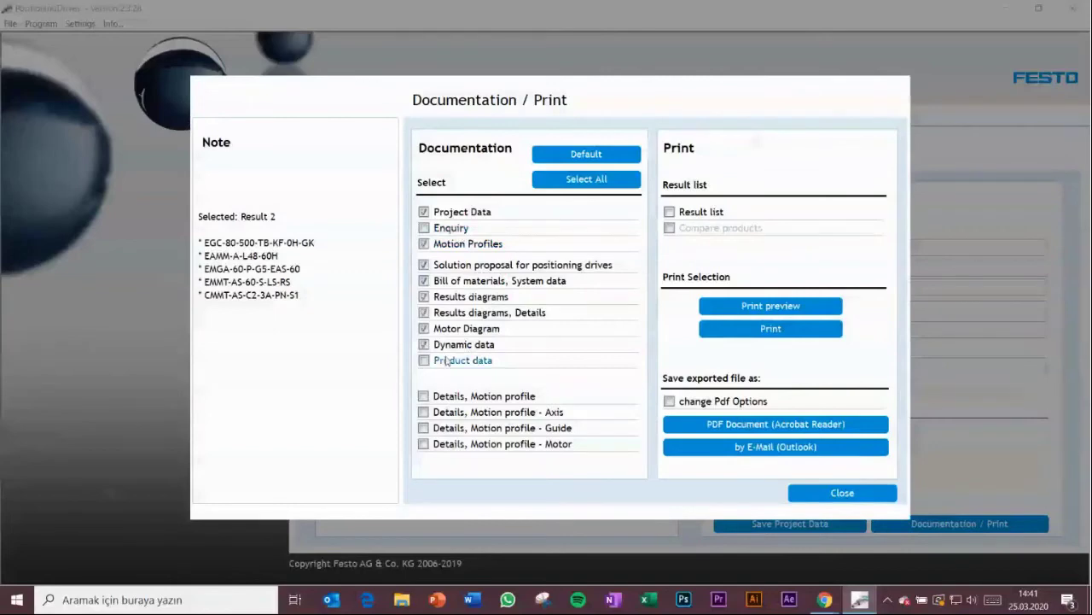
pyautogui.click(445, 361)
# - Include the motion profile details in the documentation, along with their Axis, Guide and Motor sections
pyautogui.click(444, 396)
pyautogui.click(444, 411)
pyautogui.click(444, 428)
pyautogui.click(444, 444)
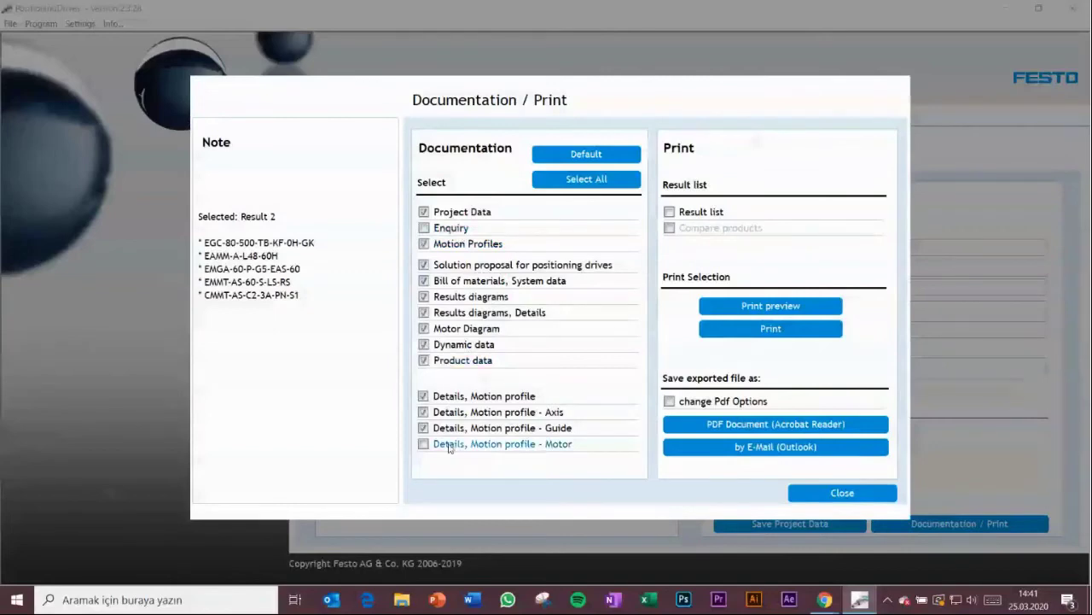
# - Export the selected documentation sections as a PDF document named deneme to the desktop
pyautogui.click(766, 425)
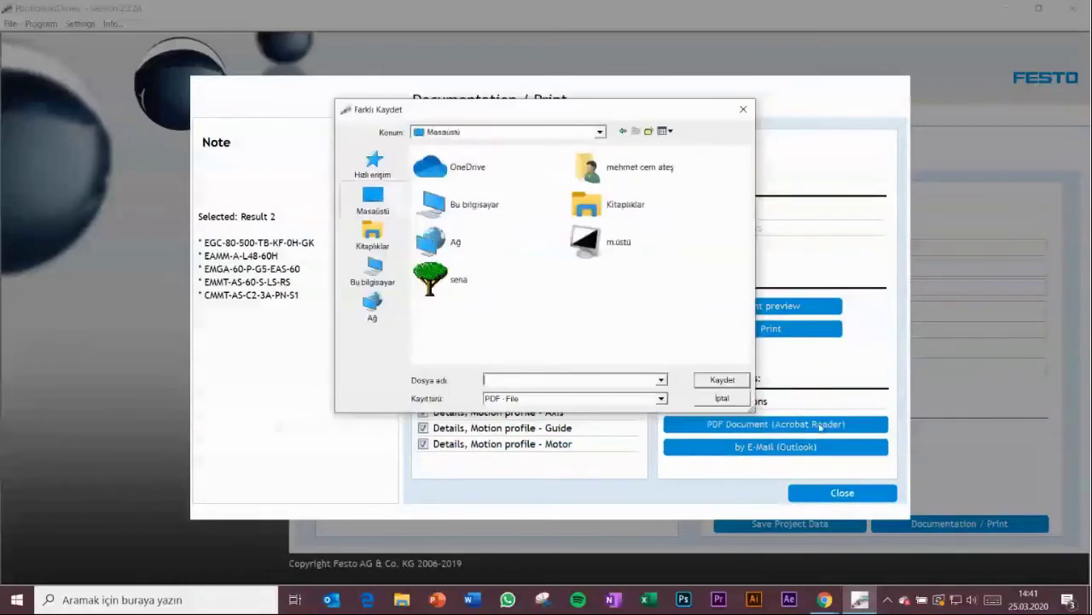
pyautogui.write('deneme')
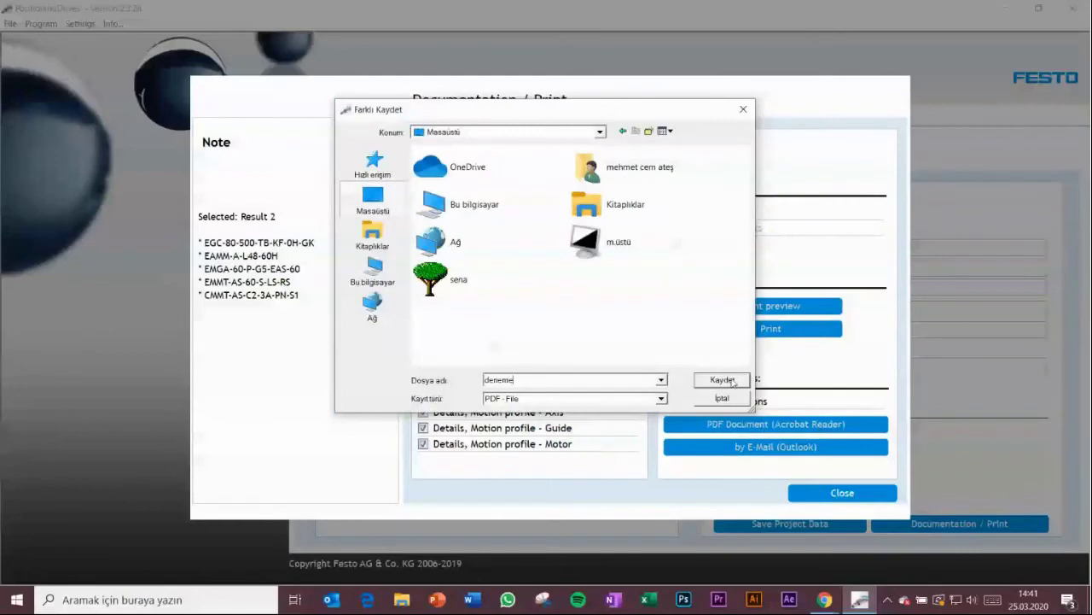
pyautogui.click(723, 380)
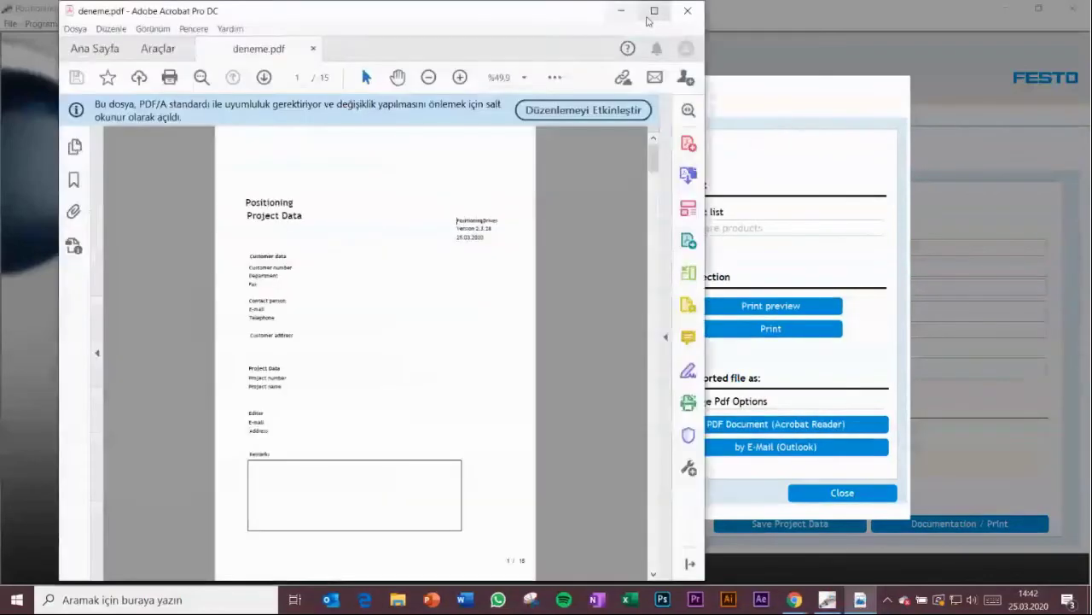
# - Maximize the exported PDF and review its project data, solution proposal, bill of materials, diagrams, product data and motion profile details
pyautogui.click(654, 11)
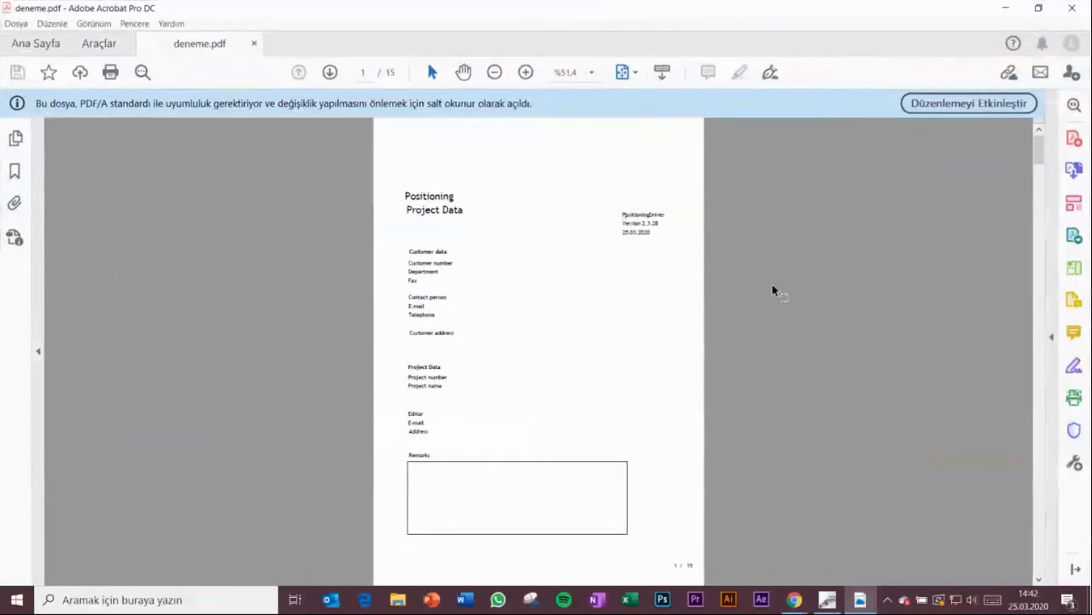
pyautogui.scroll(-4, 772, 291)
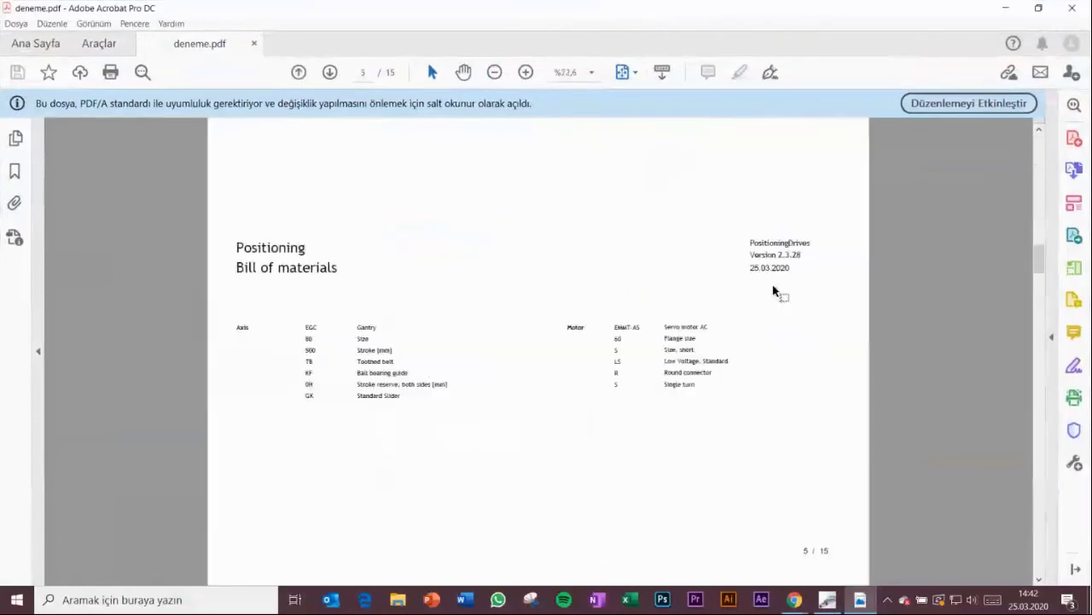
pyautogui.scroll(1, 773, 290)
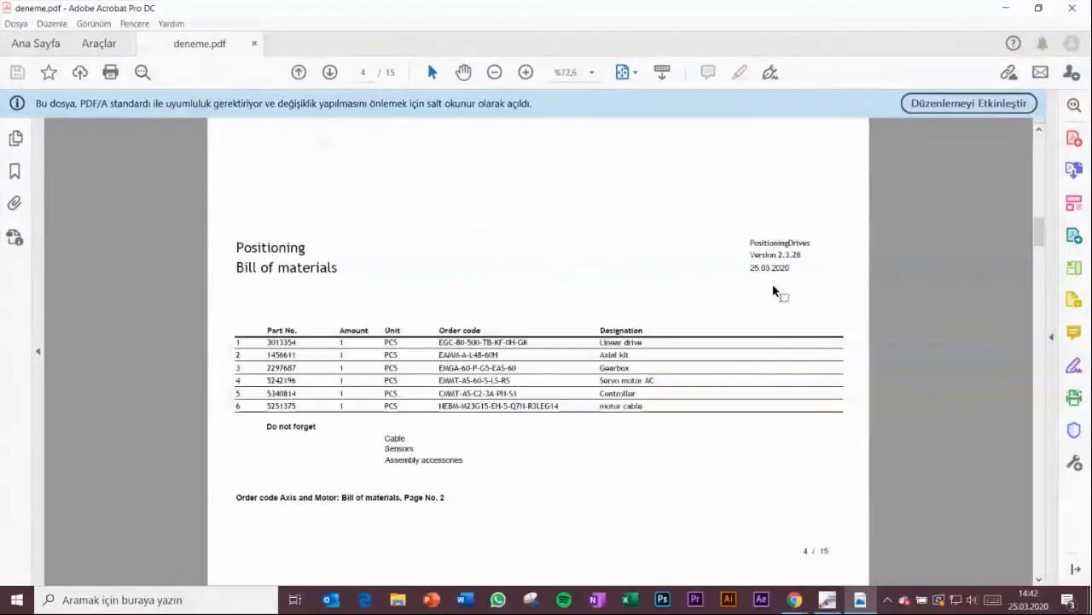
pyautogui.scroll(3, 777, 293)
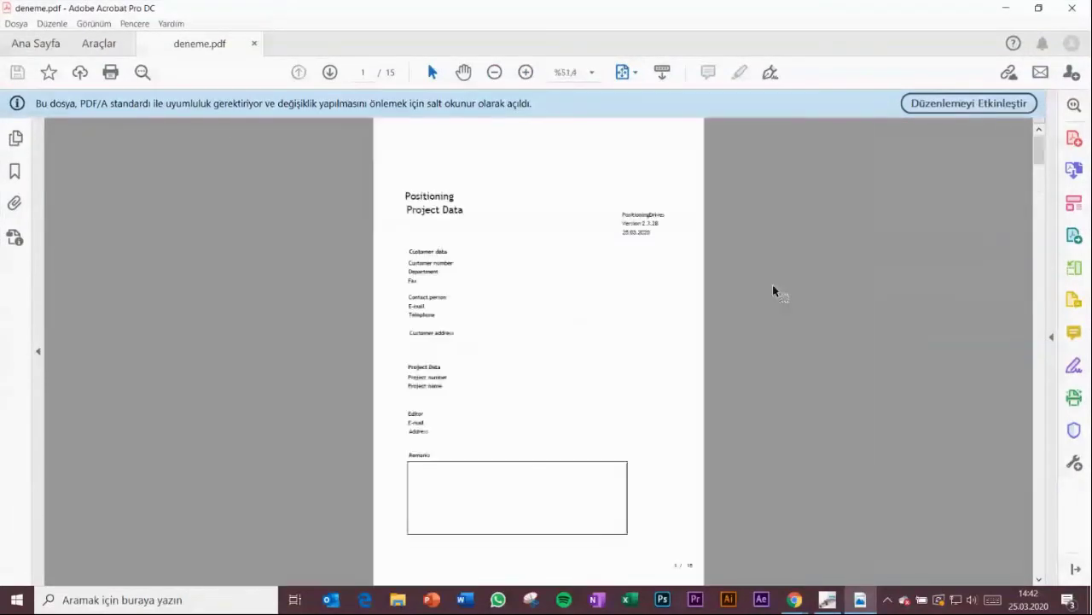
pyautogui.scroll(-1, 773, 290)
pyautogui.scroll(-1, 774, 286)
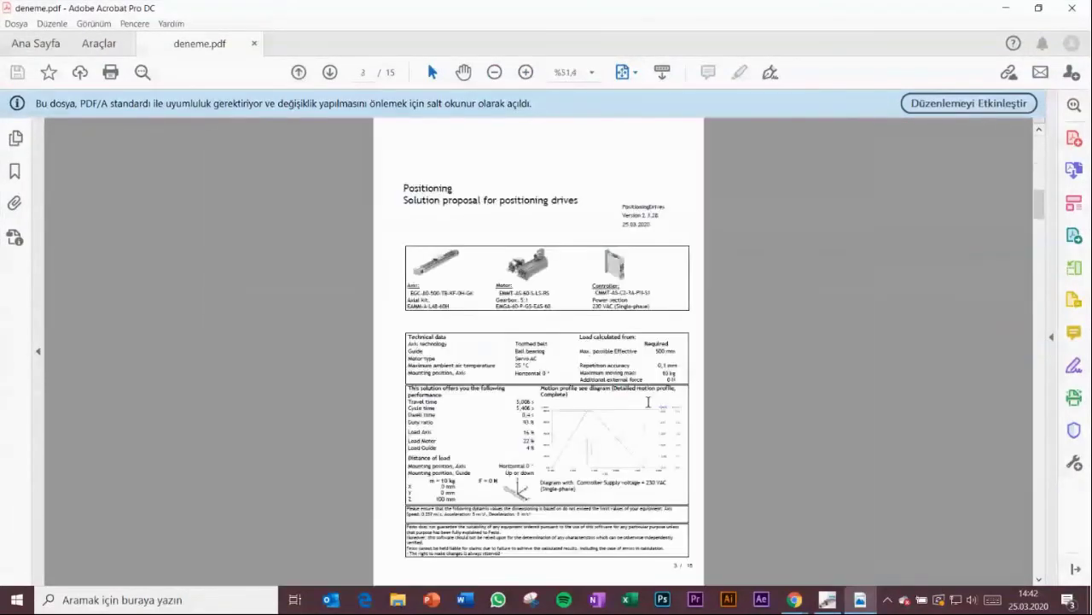
pyautogui.scroll(-2, 633, 418)
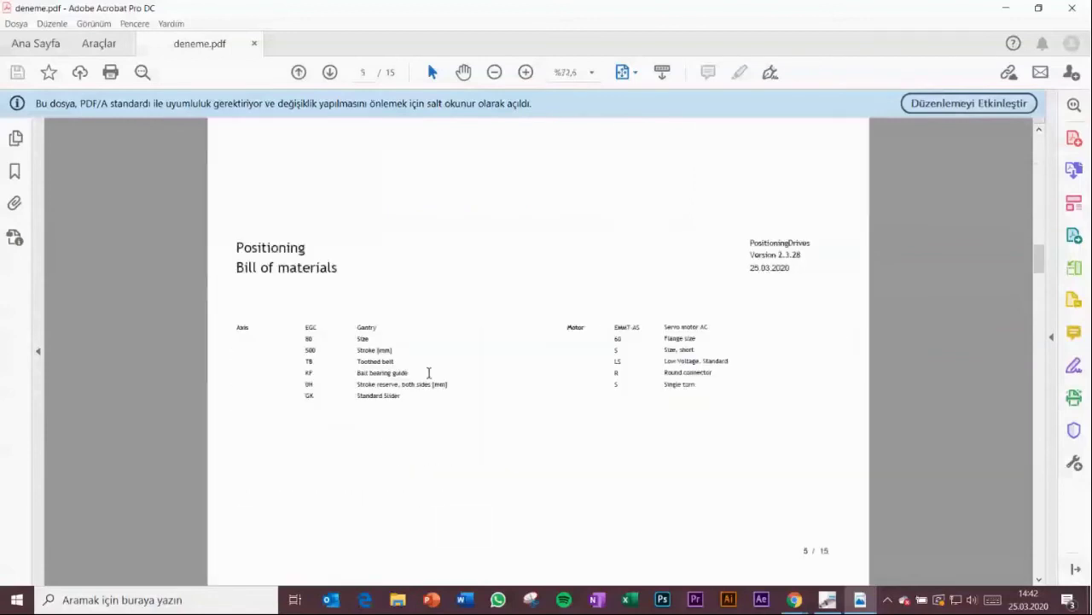
pyautogui.scroll(-2, 395, 366)
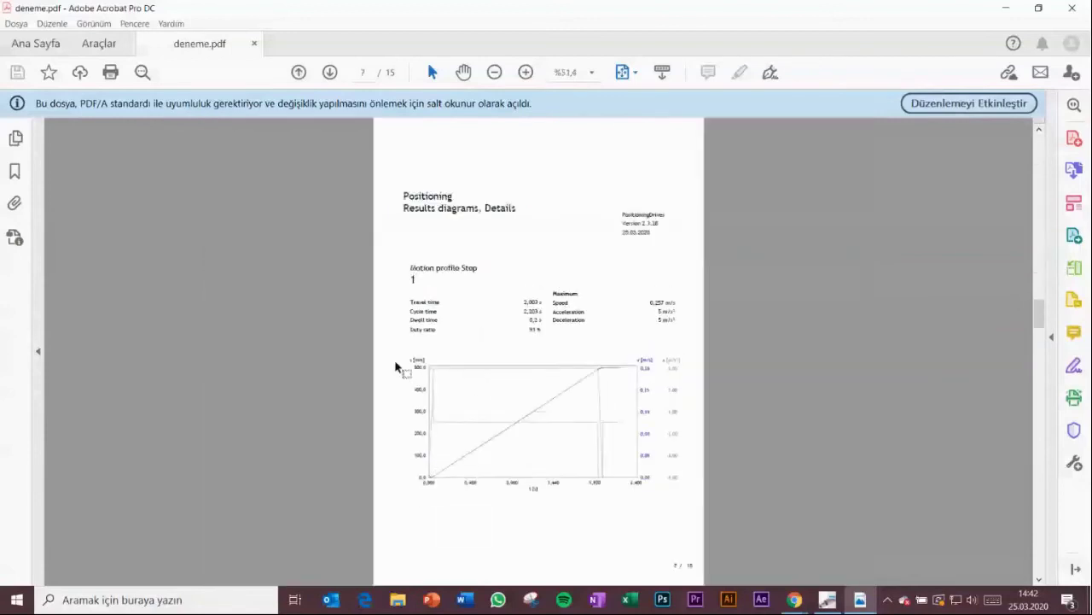
pyautogui.scroll(-3, 395, 367)
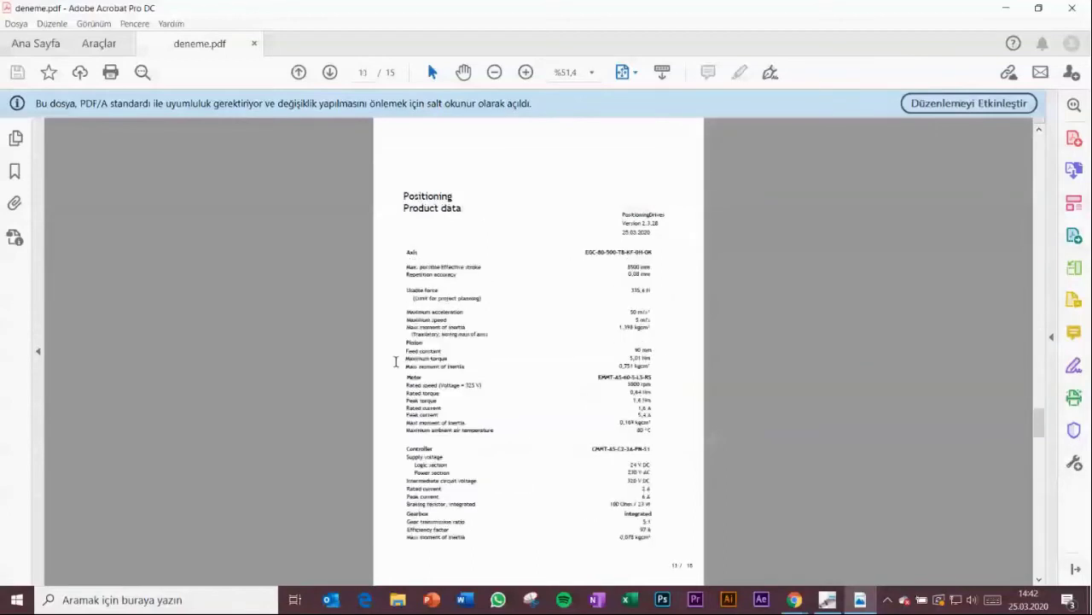
pyautogui.scroll(-1, 395, 365)
pyautogui.scroll(-3, 395, 367)
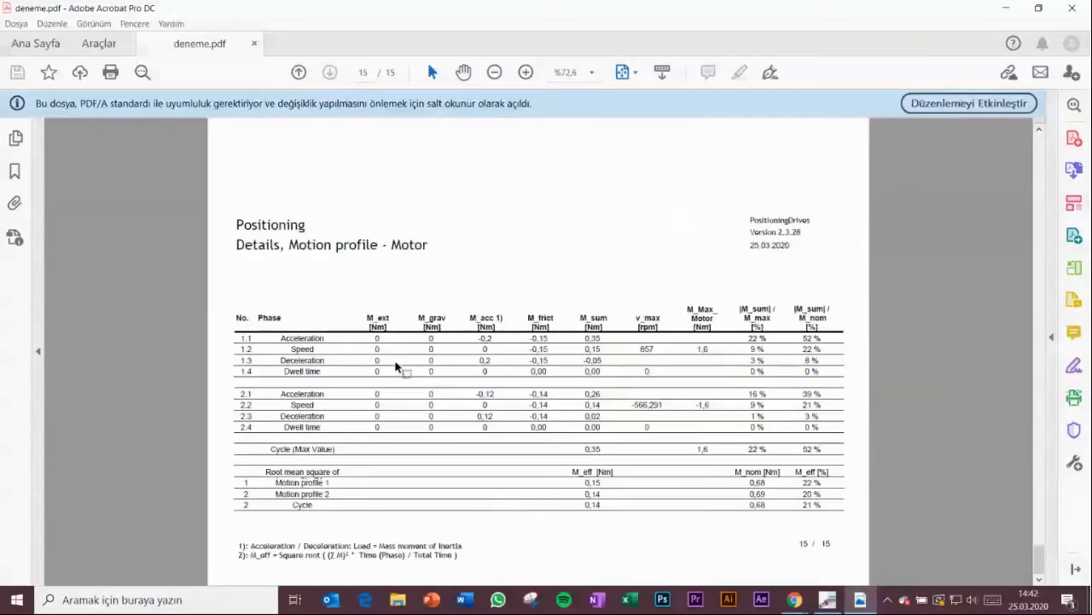
# - Close deneme.pdf, minimize Acrobat and close the Documentation / Print options in PositioningDrives
pyautogui.click(254, 44)
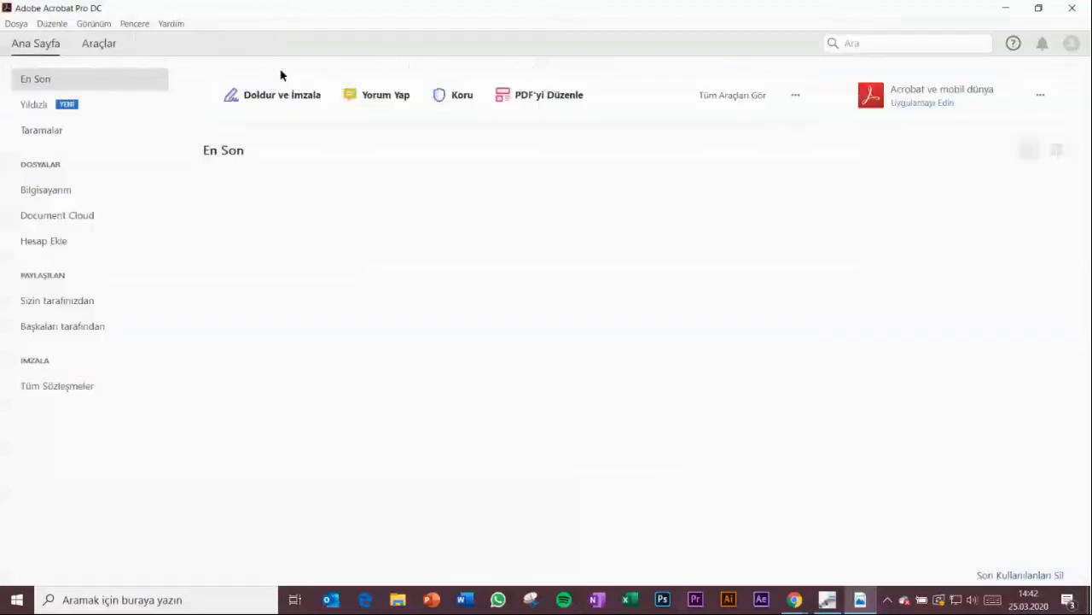
pyautogui.click(1010, 9)
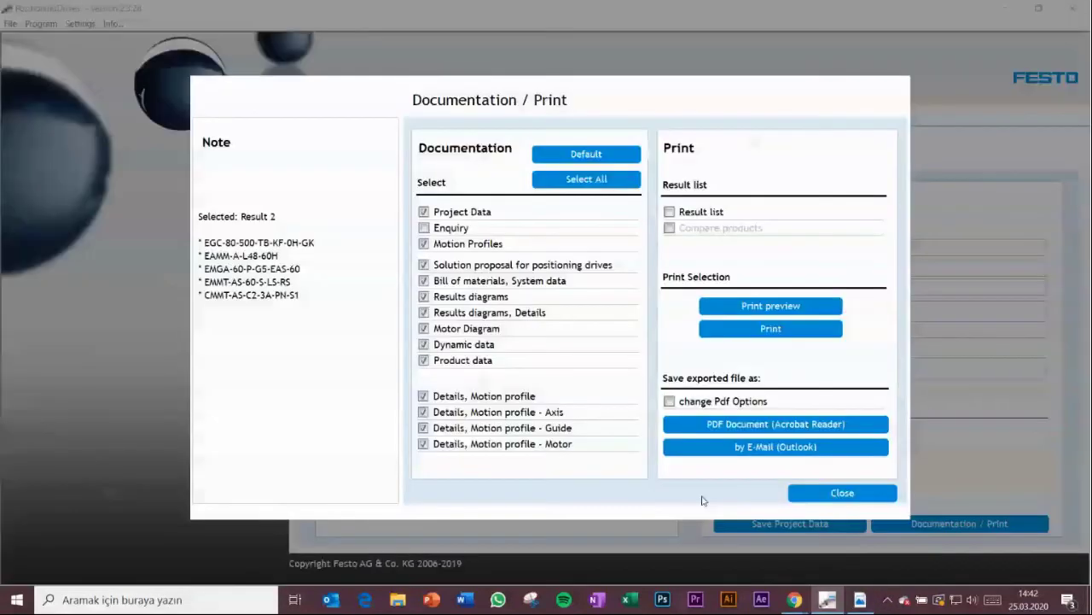
pyautogui.click(842, 493)
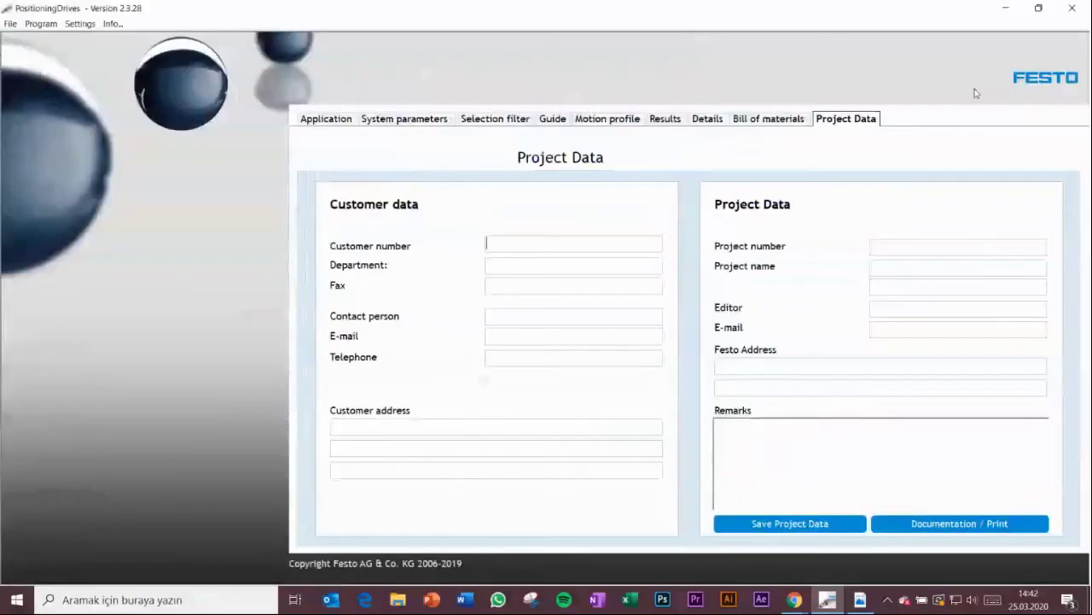
# - Switch to the EasyWebinar page in Chrome and share the presentation file from the library as slides
pyautogui.click(794, 599)
pyautogui.click(715, 524)
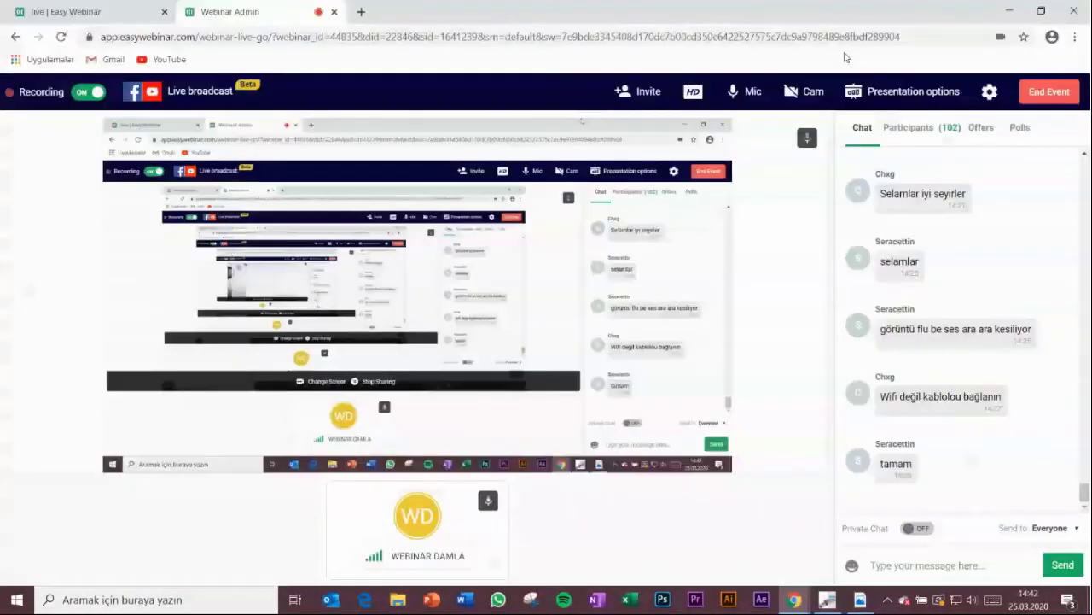
pyautogui.click(900, 98)
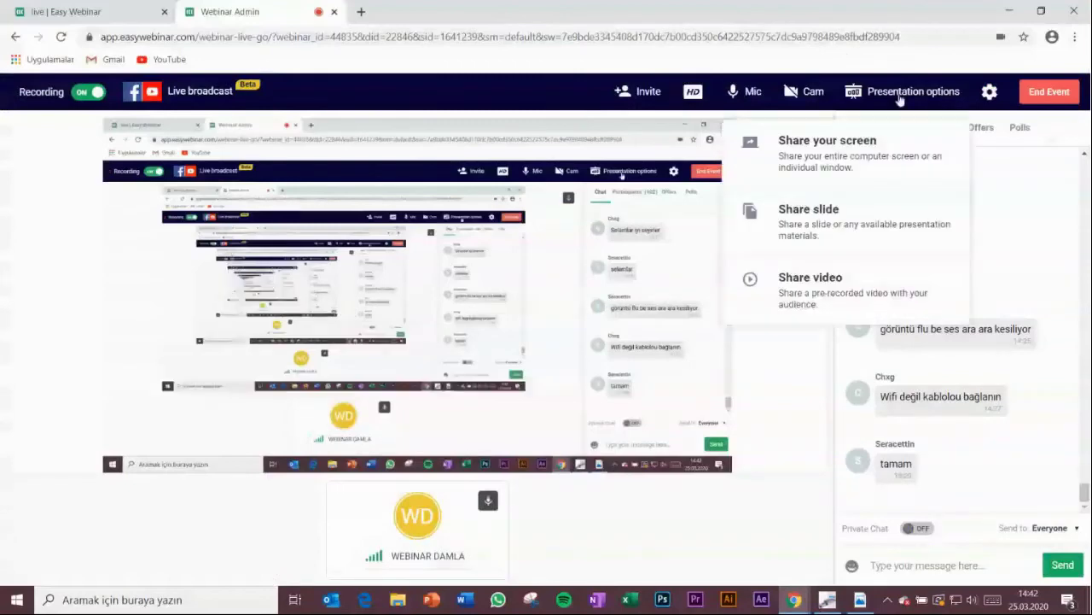
pyautogui.click(878, 219)
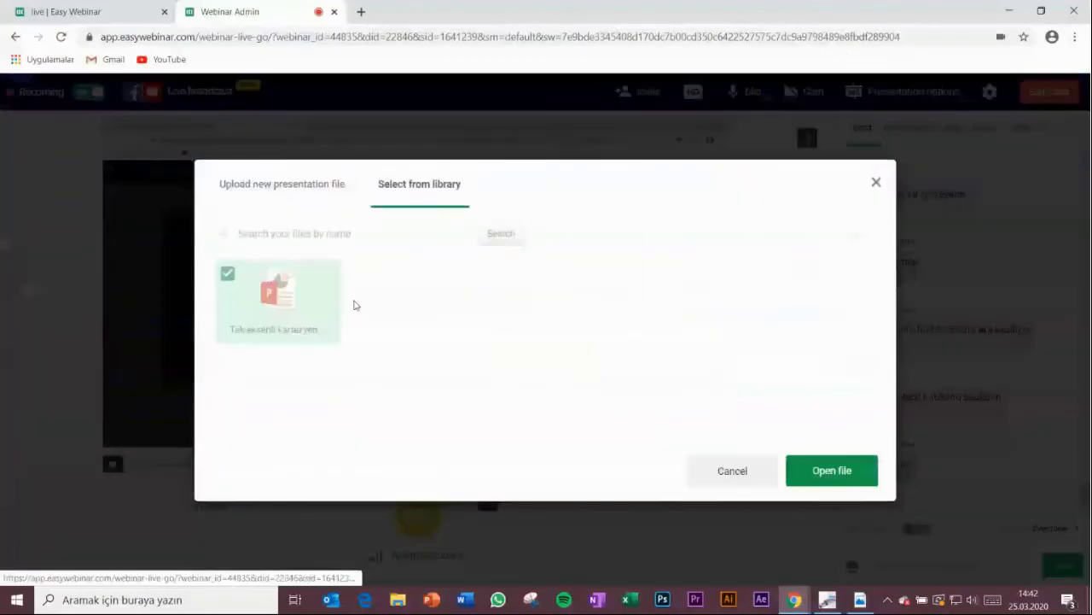
pyautogui.click(820, 469)
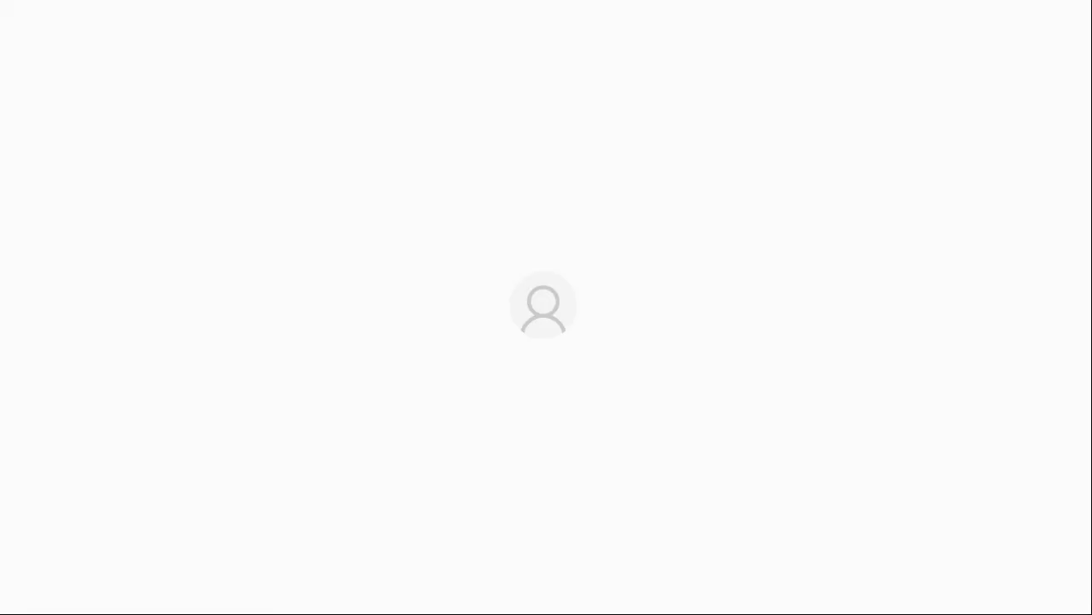
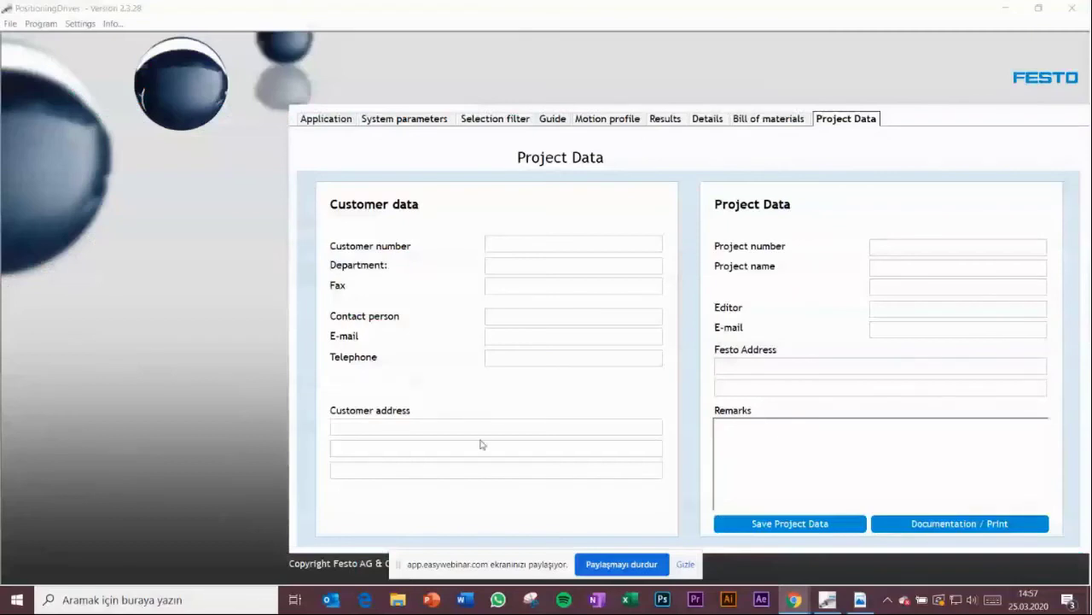
# - Open the system parameters and compare the cantilever axis type with the gantry axis, ending on Gantry axis
pyautogui.click(393, 128)
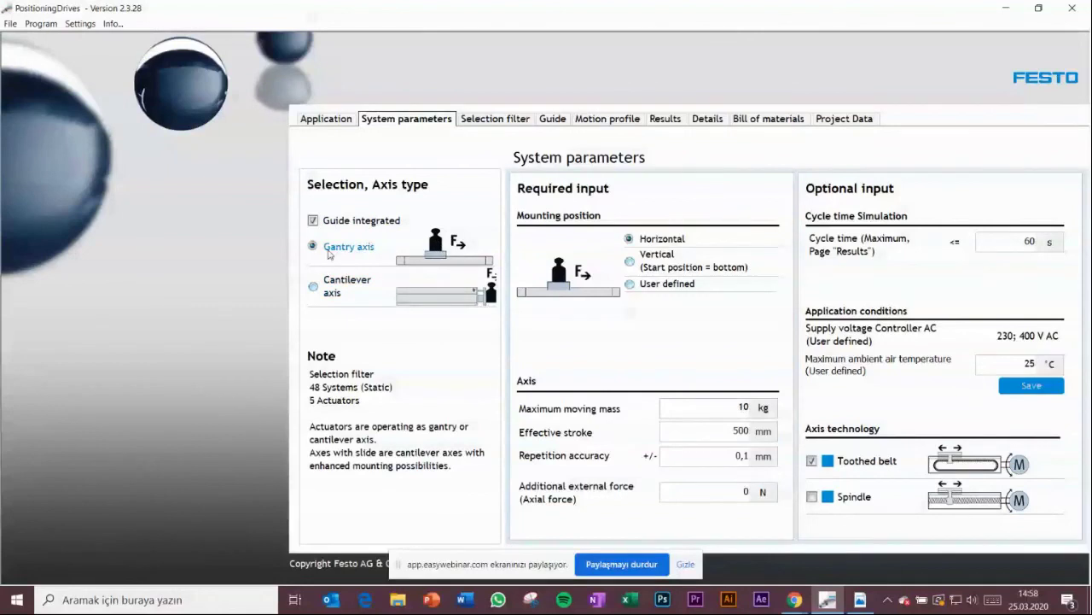
pyautogui.click(326, 290)
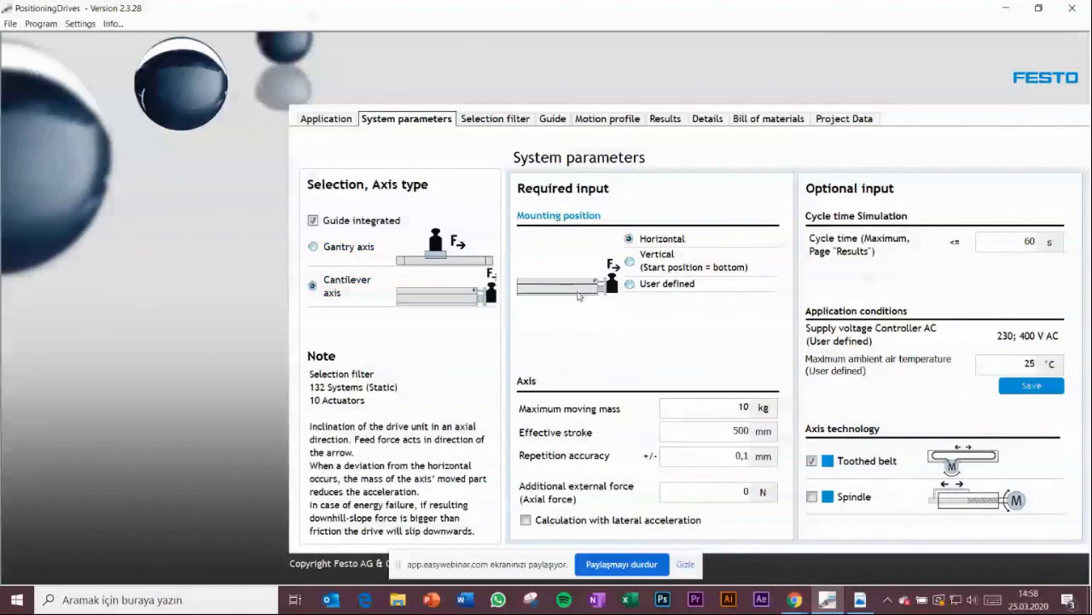
pyautogui.click(343, 249)
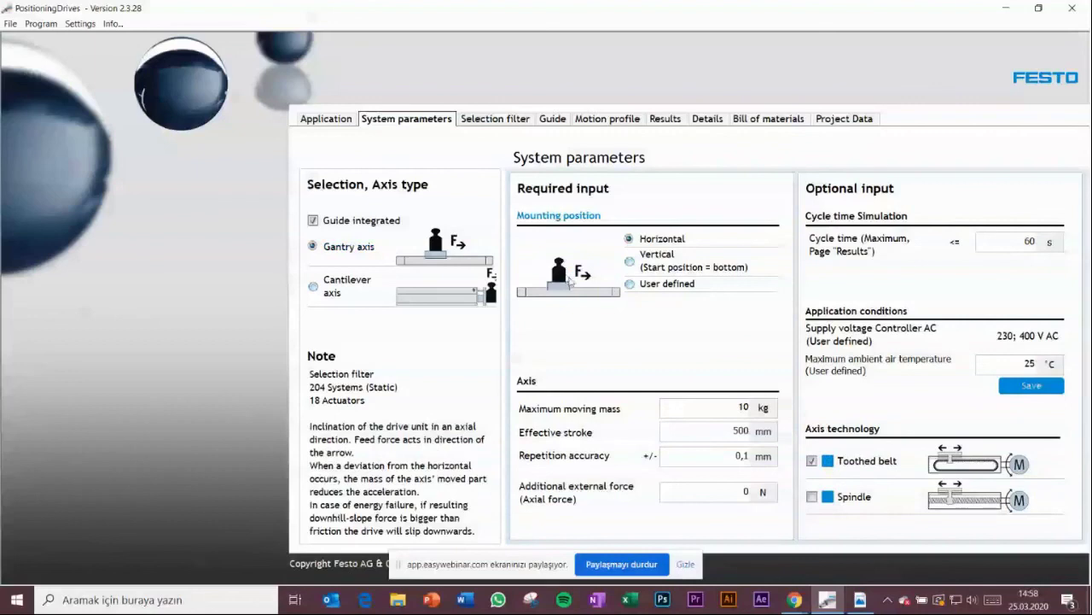
# - Try the Vertical and User defined mounting positions for the gantry axis and return to Horizontal
pyautogui.click(637, 267)
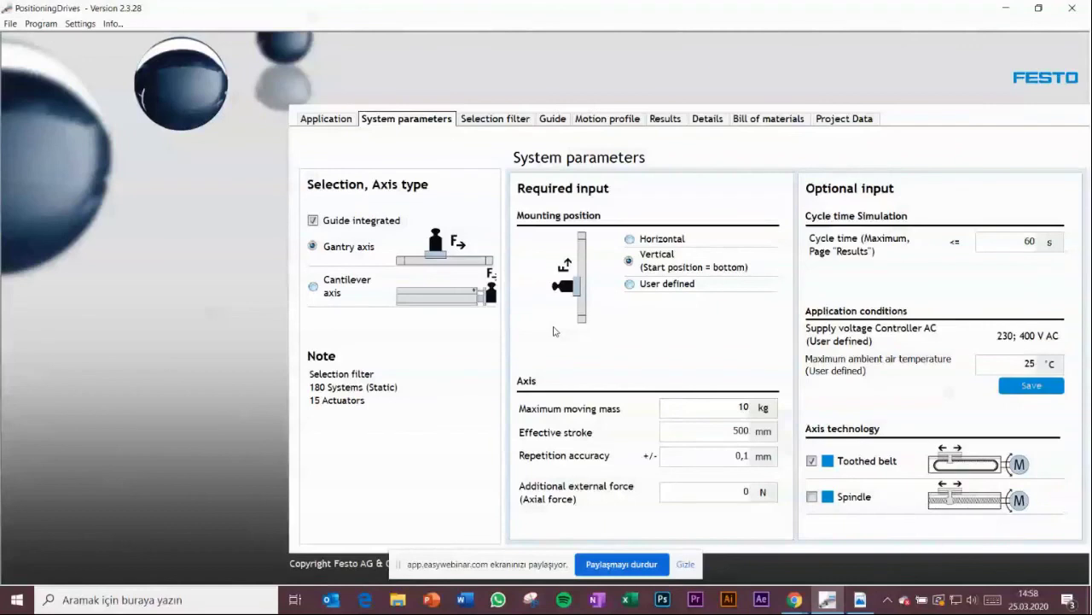
pyautogui.moveTo(563, 320)
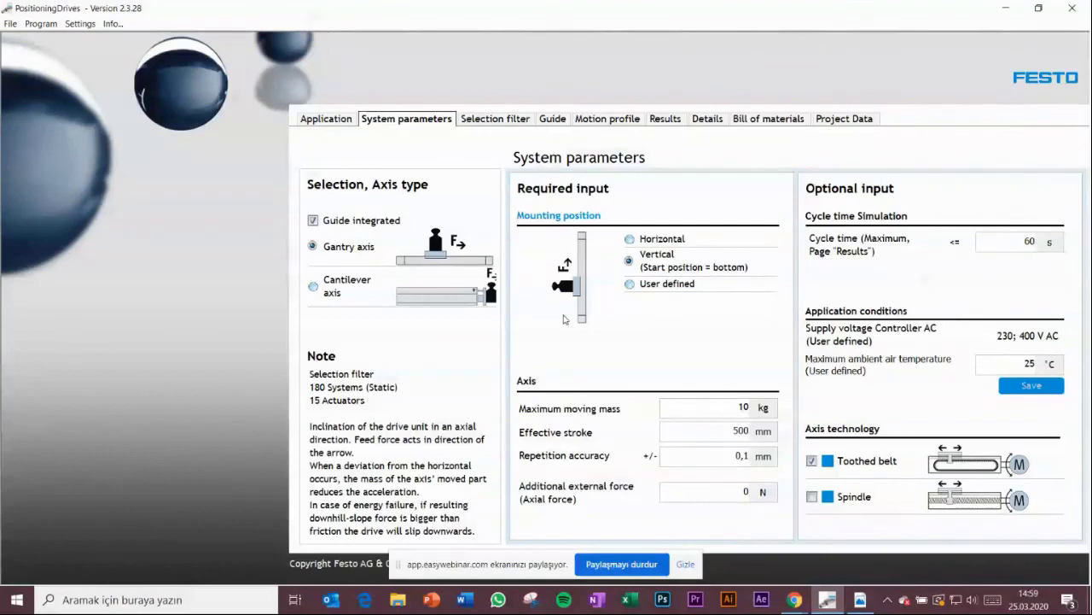
pyautogui.click(645, 287)
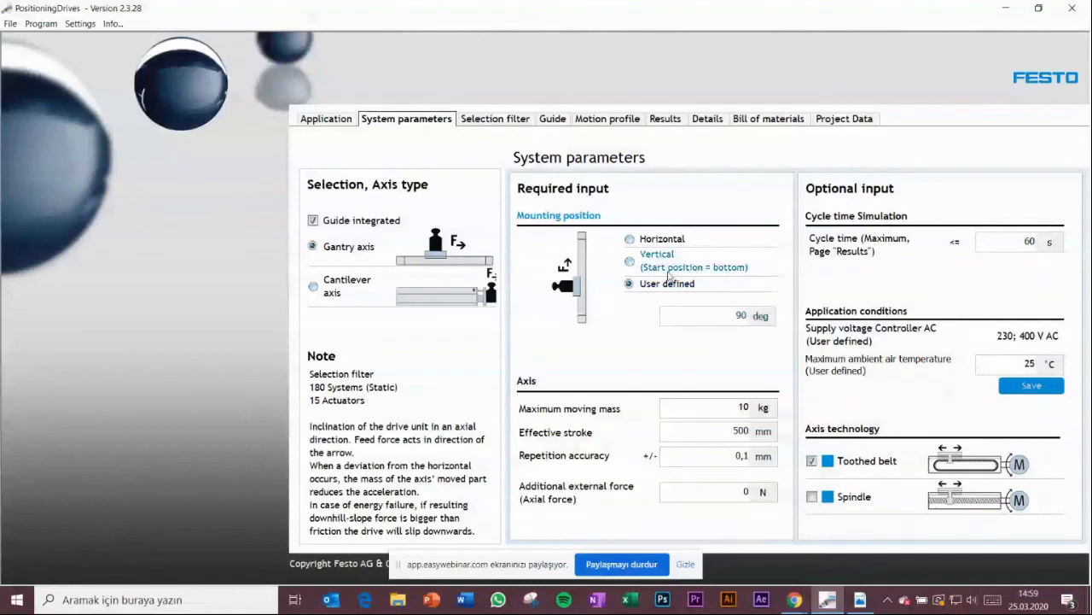
pyautogui.click(662, 240)
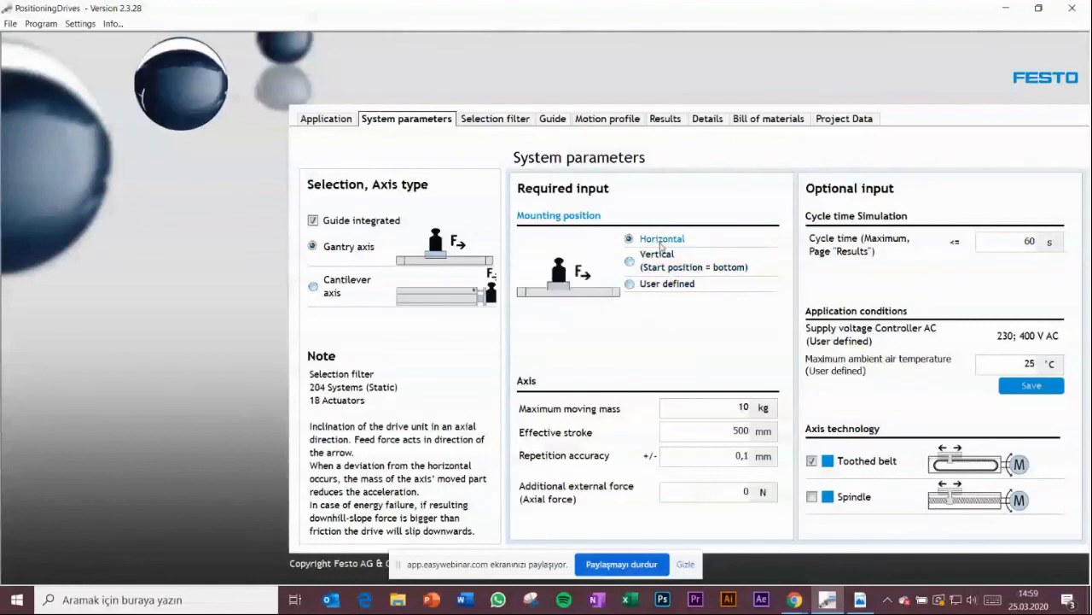
# - Examine the axis inputs for maximum moving mass, effective stroke and repetition accuracy, including their explanatory notes
pyautogui.click(693, 412)
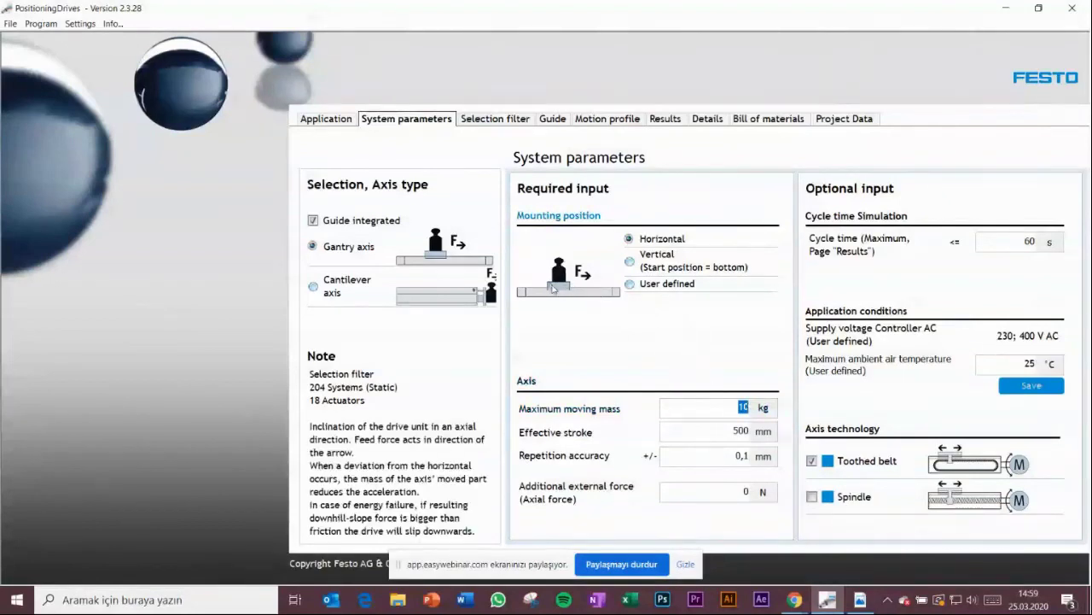
pyautogui.click(708, 409)
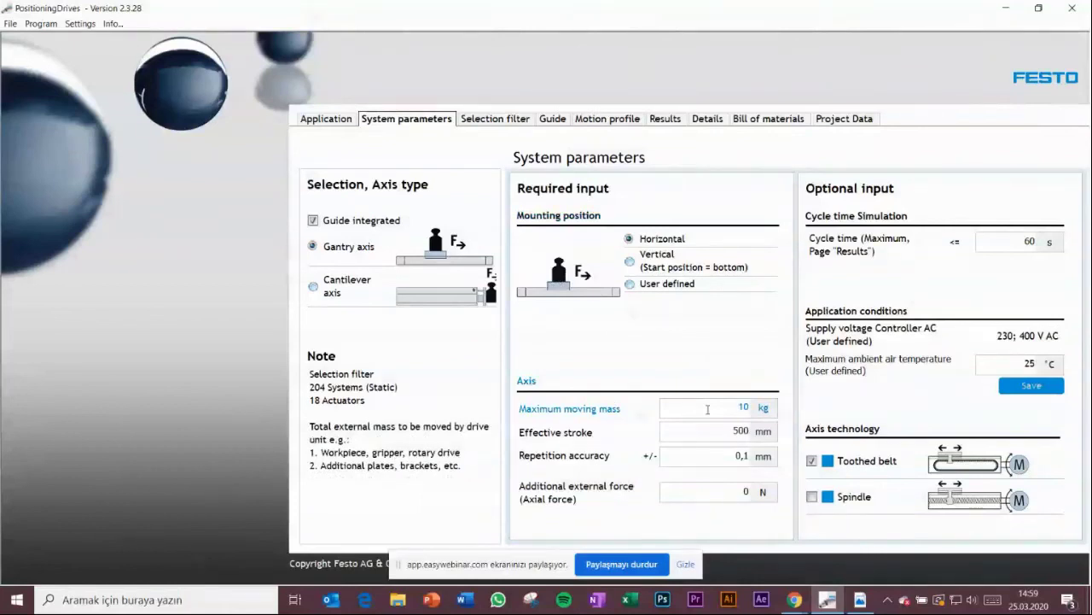
pyautogui.click(704, 433)
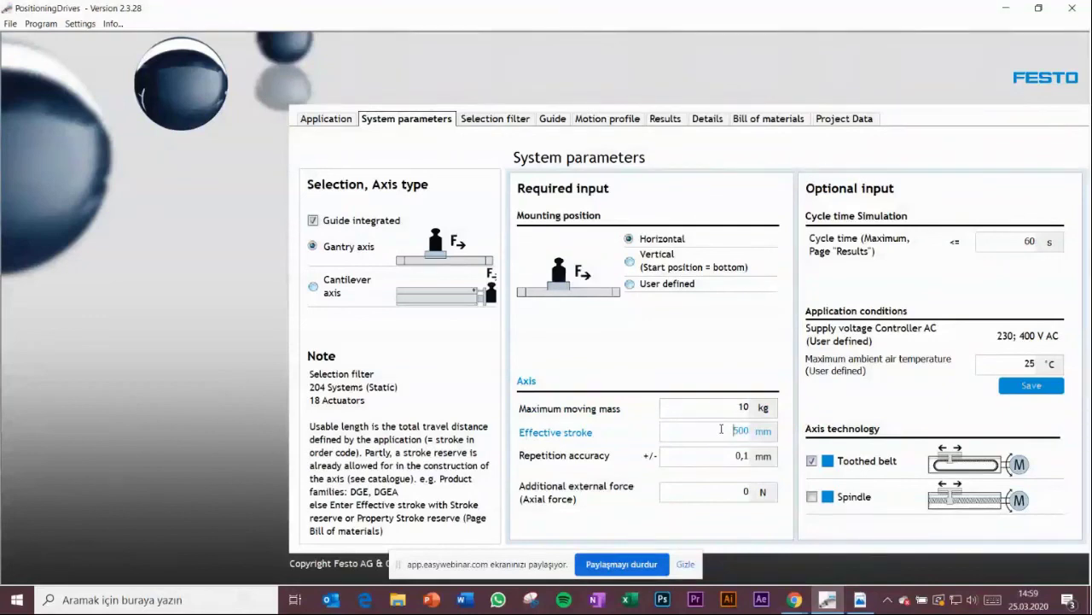
pyautogui.moveTo(725, 431); pyautogui.dragTo(762, 437)
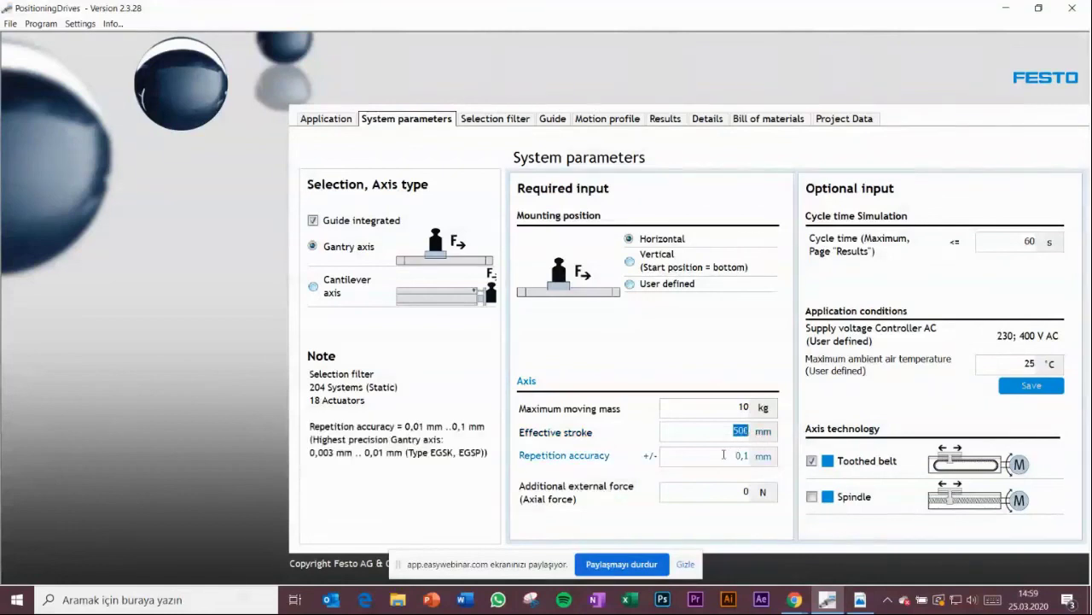
pyautogui.click(724, 454)
pyautogui.doubleClick(740, 455)
pyautogui.click(735, 456)
pyautogui.moveTo(735, 455); pyautogui.dragTo(751, 466)
pyautogui.click(742, 456)
# - Review the additional external force input alongside the maximum moving mass, and stop sharing the screen in the webinar
pyautogui.click(732, 488)
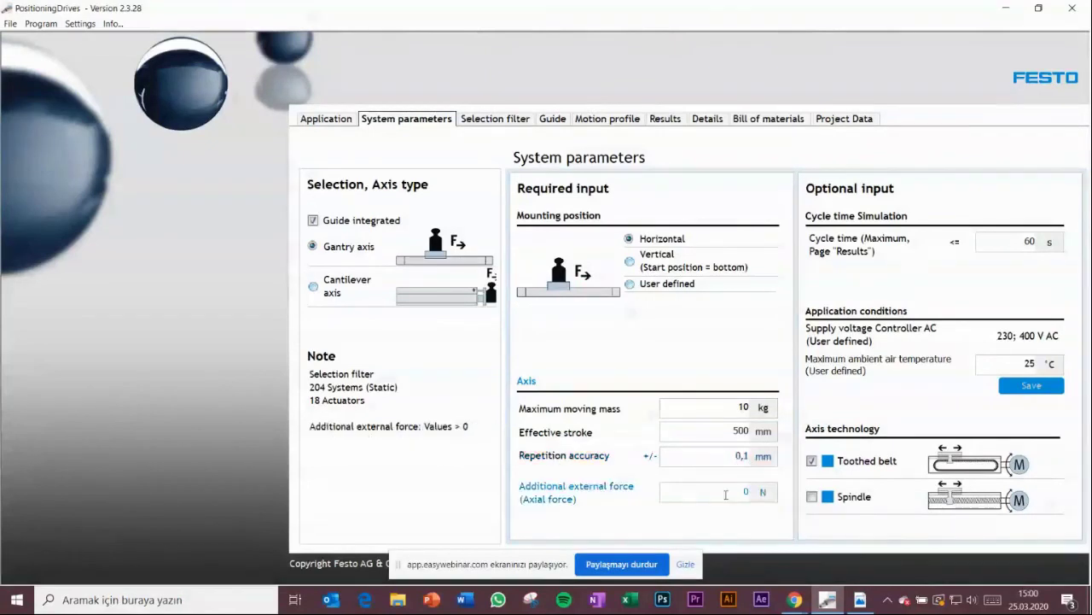
pyautogui.press('Tab')
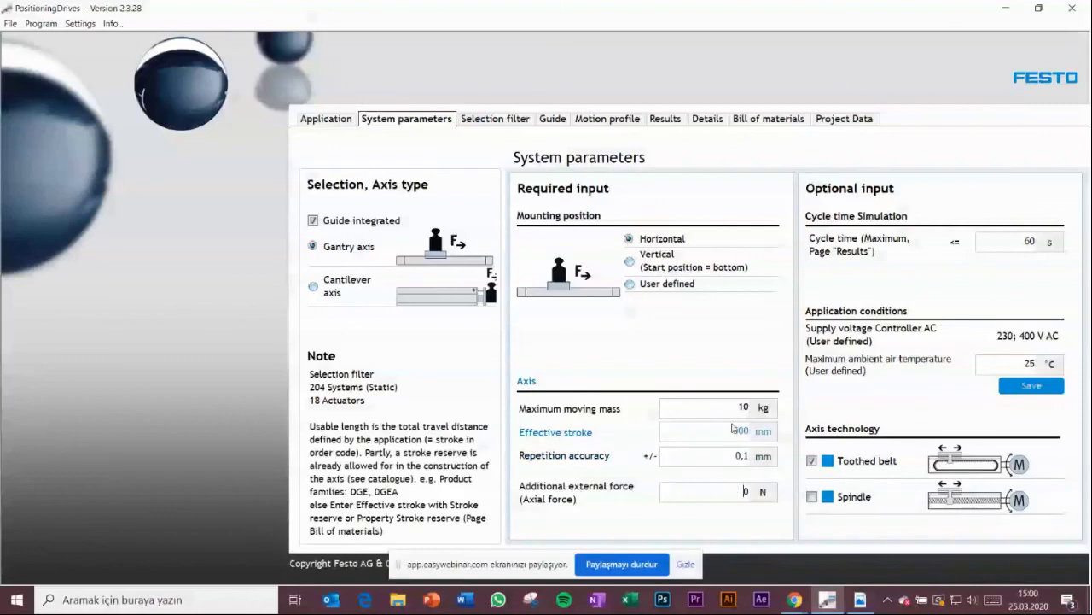
pyautogui.moveTo(732, 406); pyautogui.dragTo(758, 413)
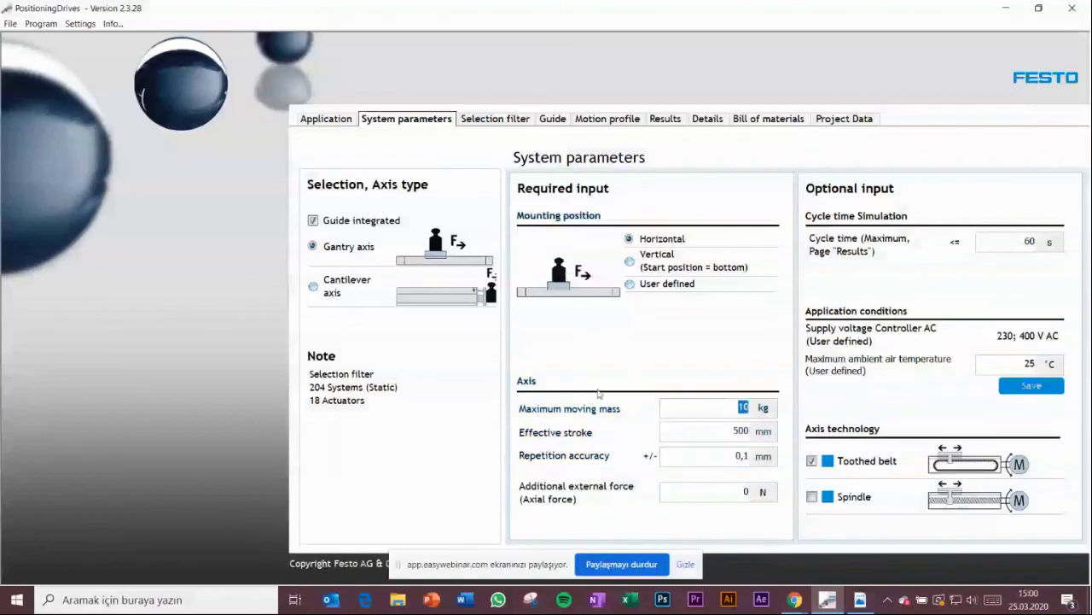
pyautogui.click(706, 493)
pyautogui.moveTo(478, 303)
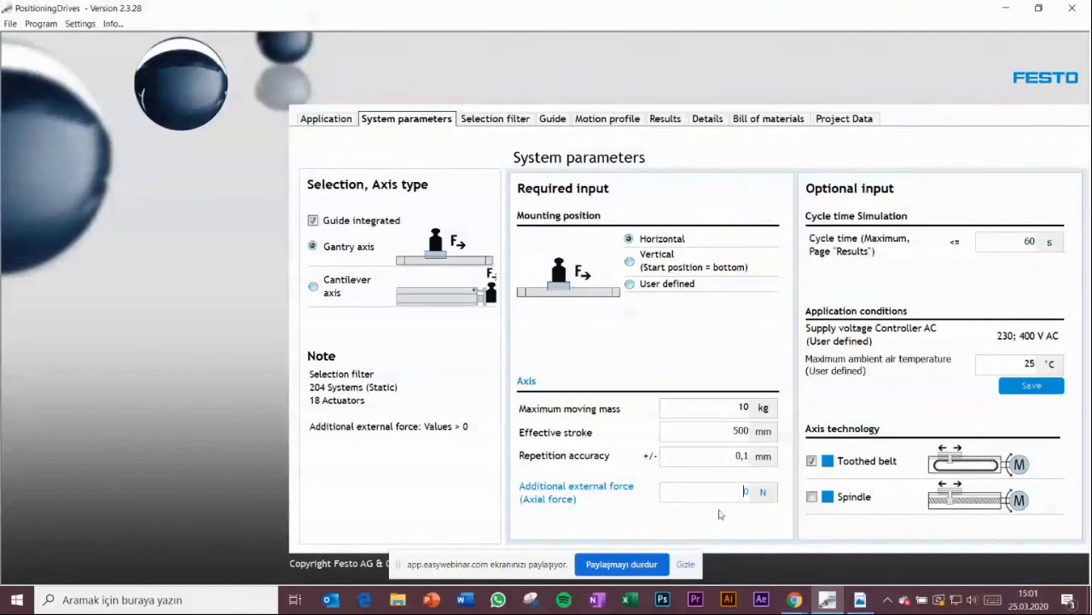
pyautogui.click(614, 565)
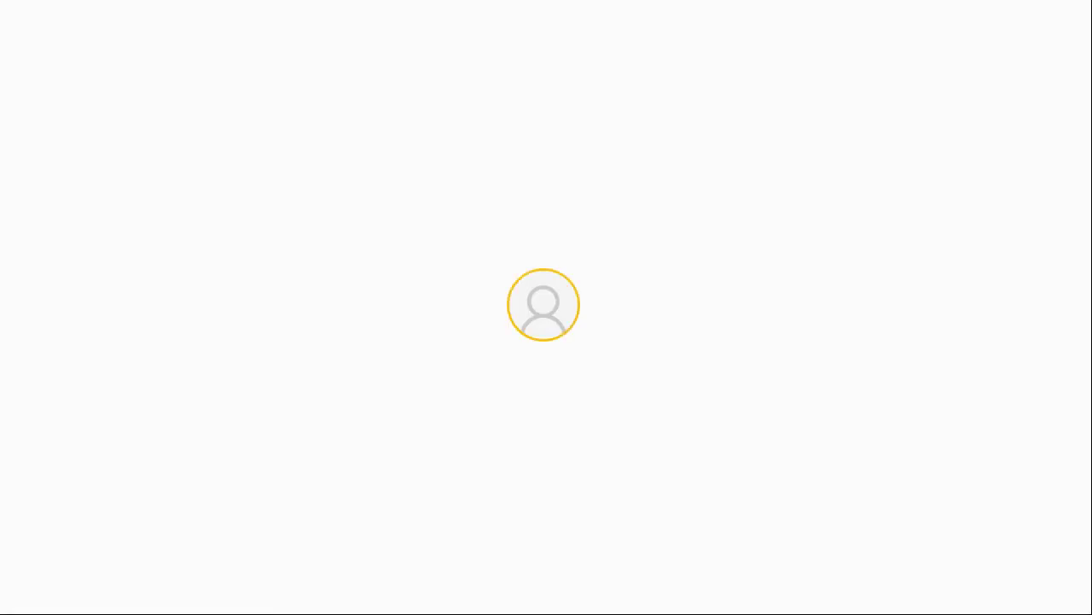